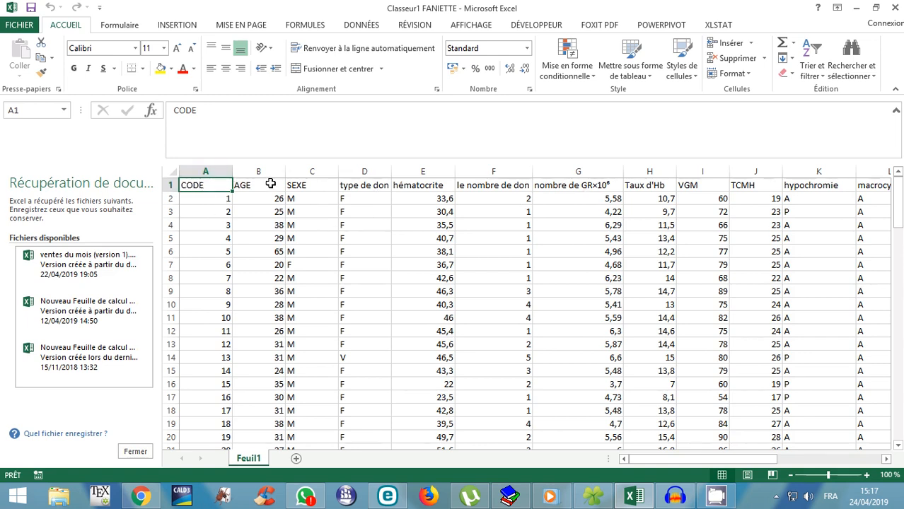
Add filters to the whole header row 1 of the data table.
click(374, 185)
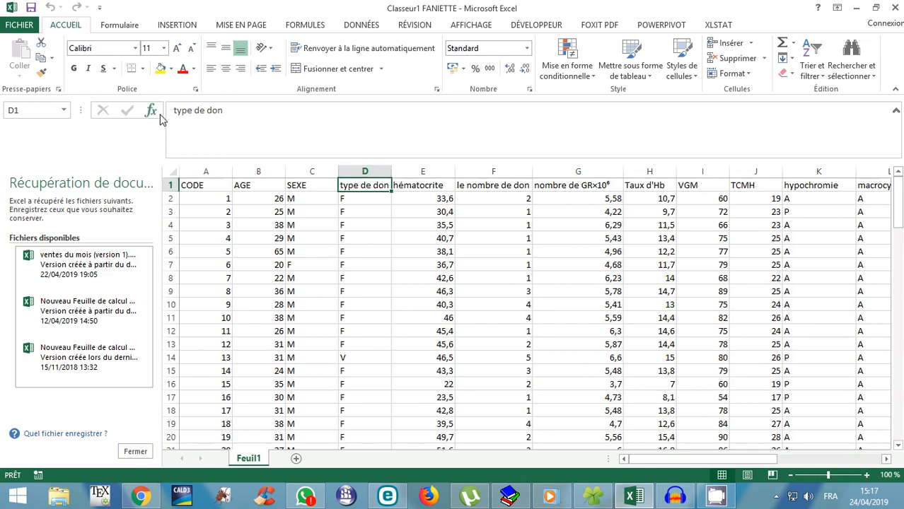
click(162, 186)
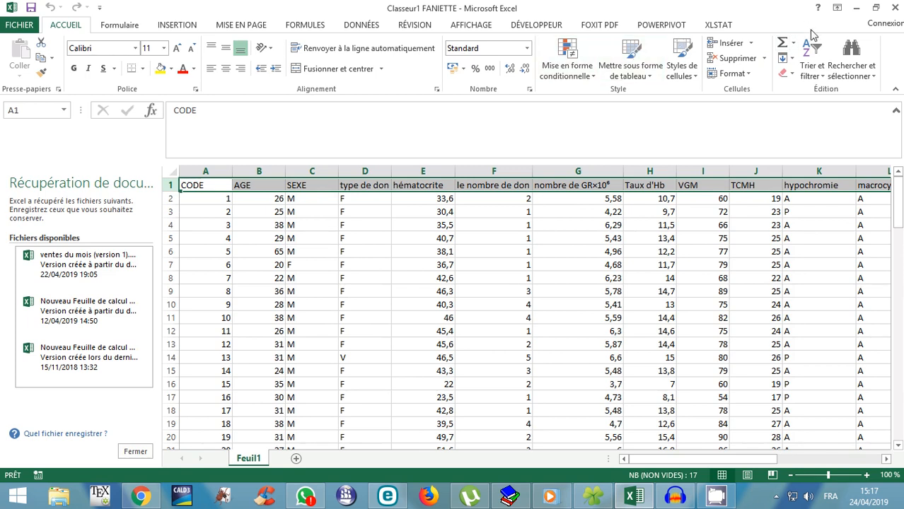
click(821, 78)
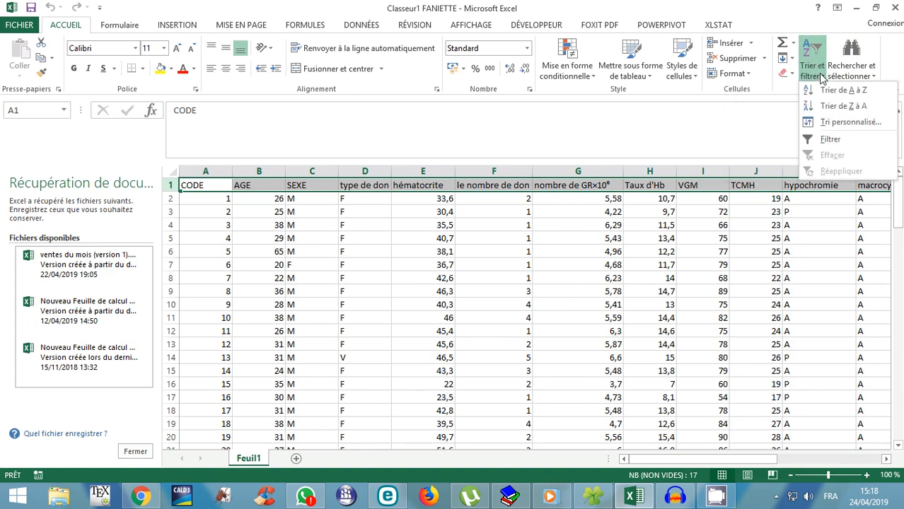
click(830, 140)
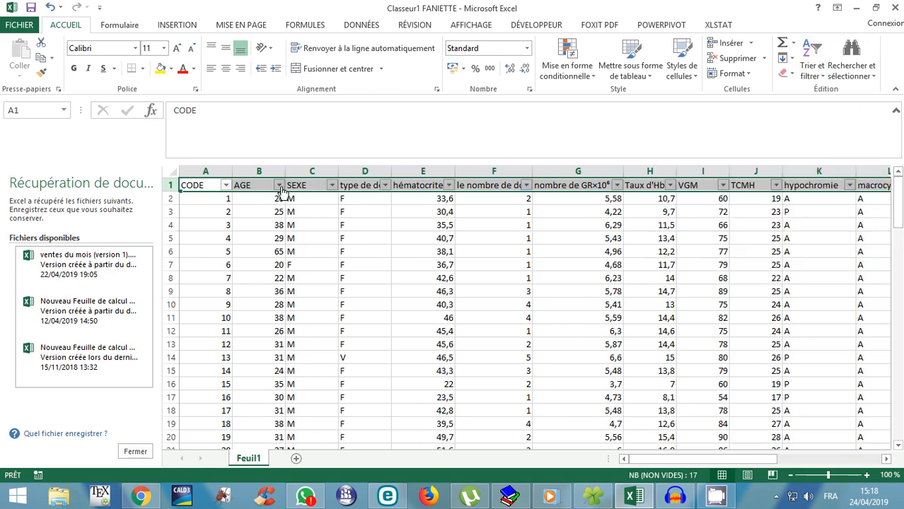
Examine the distinct values in the filter lists of the SEXE and hypochromie columns.
click(331, 186)
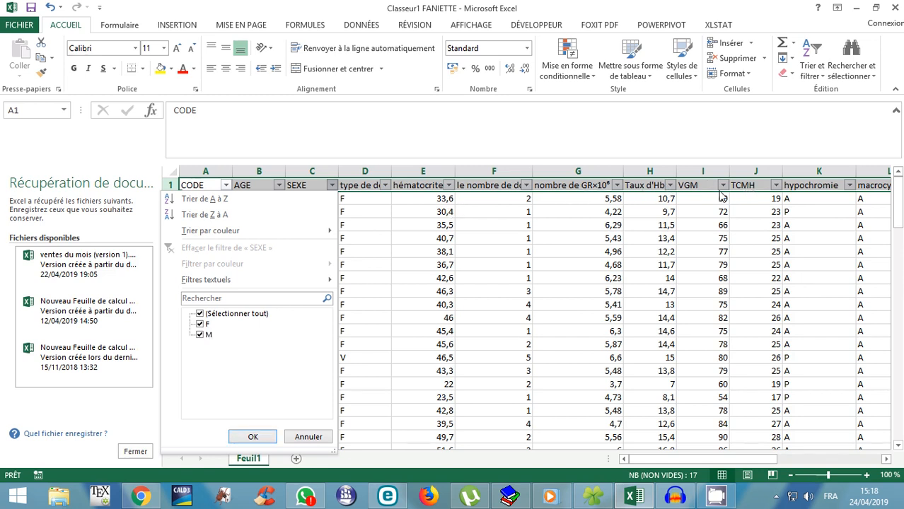
click(690, 228)
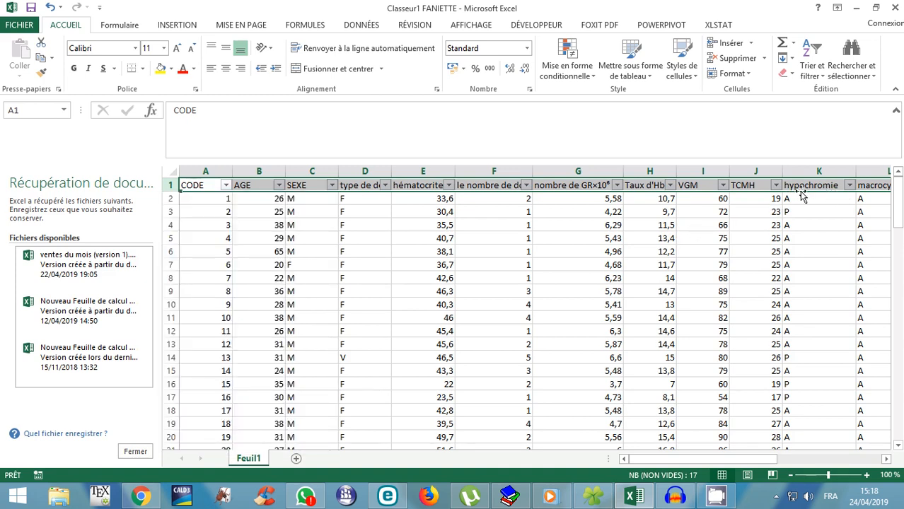
click(850, 186)
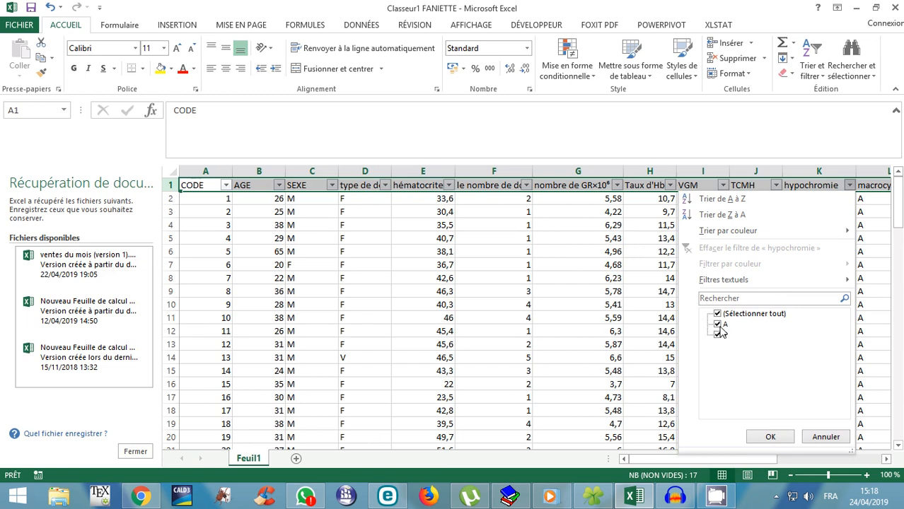
click(770, 437)
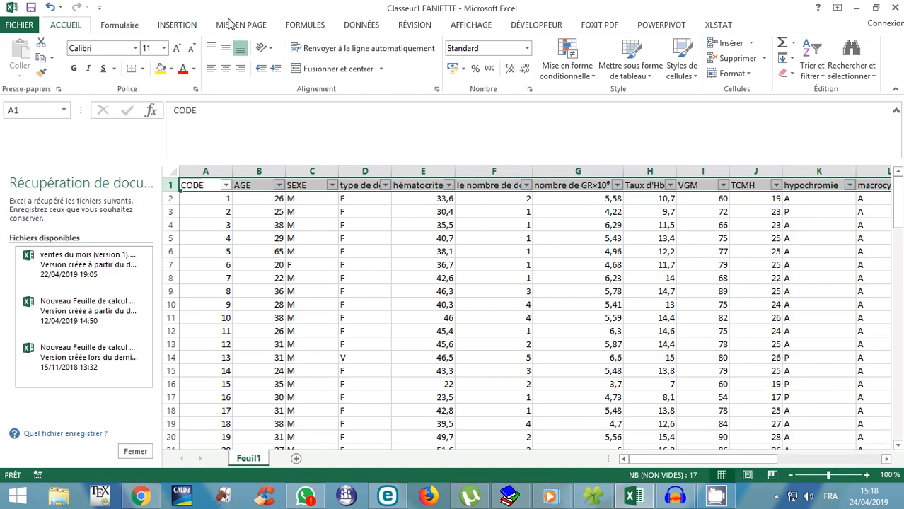
Start a pivot table from the data starting at cell A1 and review the full extent of the proposed source range.
click(196, 189)
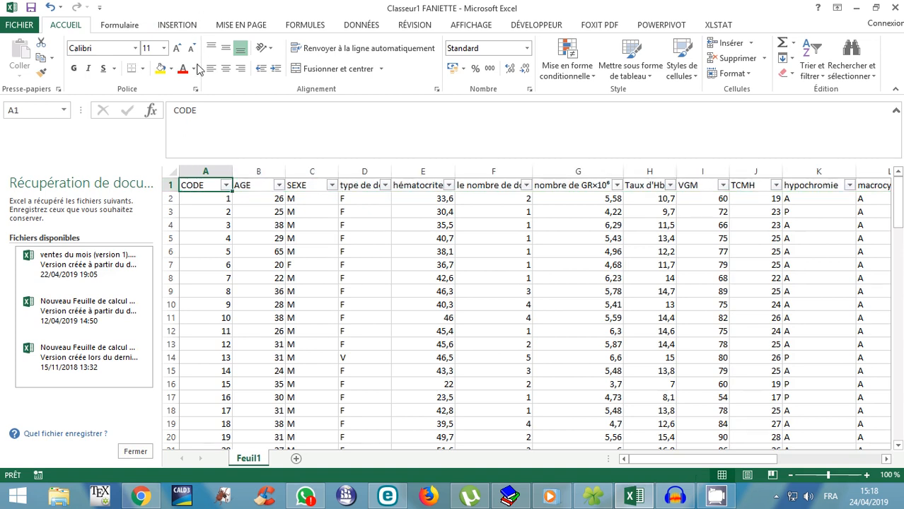
click(174, 24)
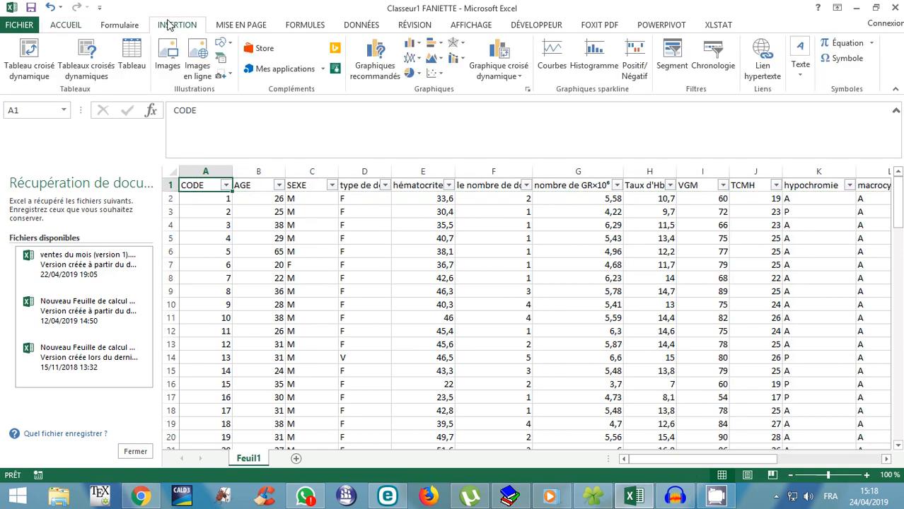
click(30, 55)
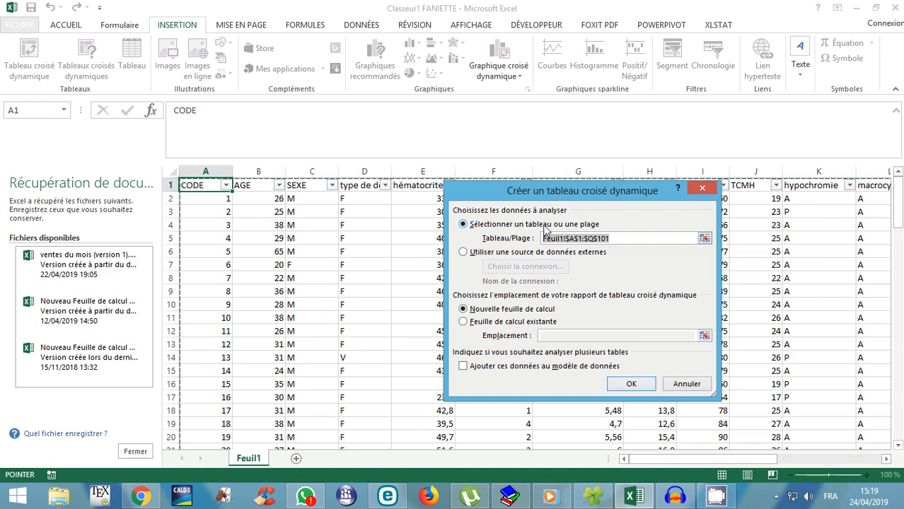
drag(898, 211, 899, 407)
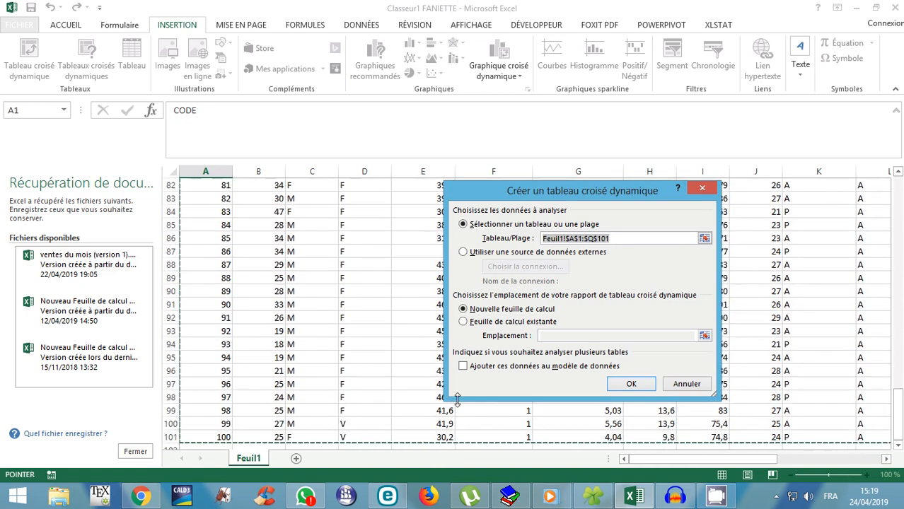
drag(647, 460, 838, 468)
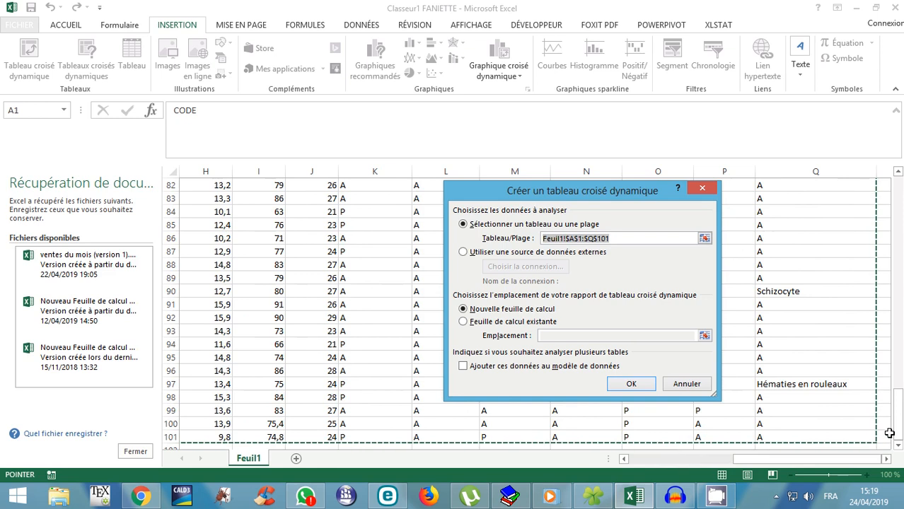
drag(899, 425, 899, 185)
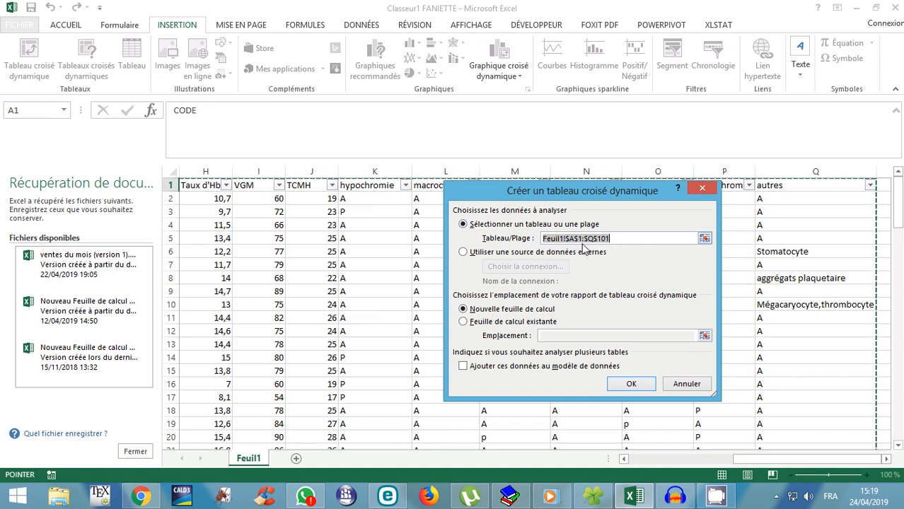
Reselect the source range as Feuil1!$A$1:$Q$91 and create the pivot table on a new worksheet.
click(704, 239)
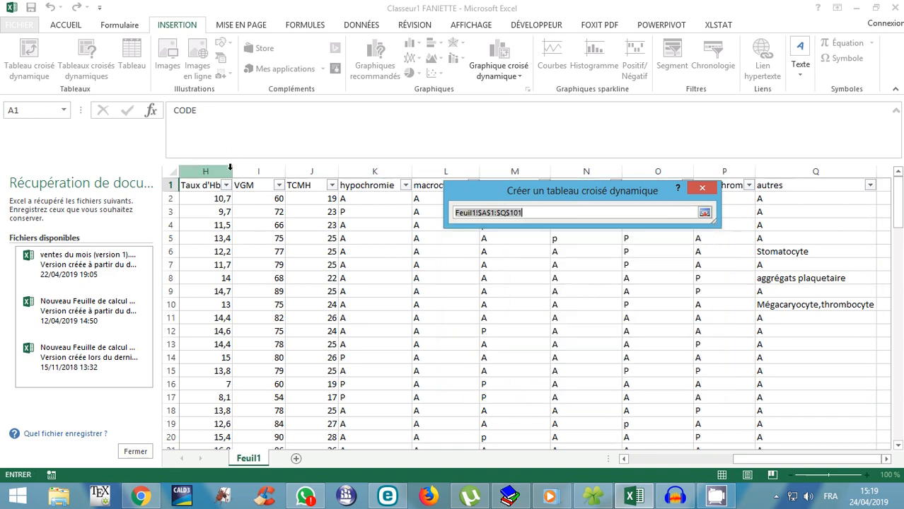
drag(738, 461, 628, 461)
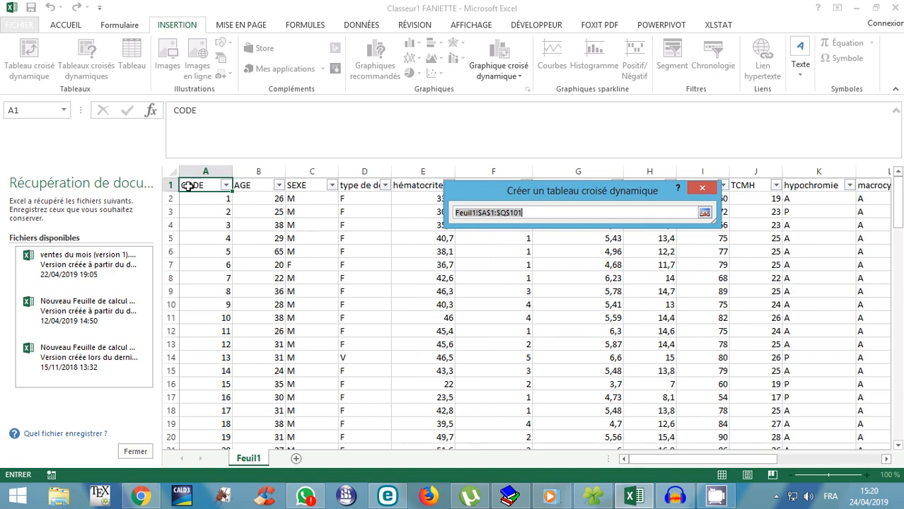
drag(188, 185, 901, 240)
drag(802, 278, 774, 339)
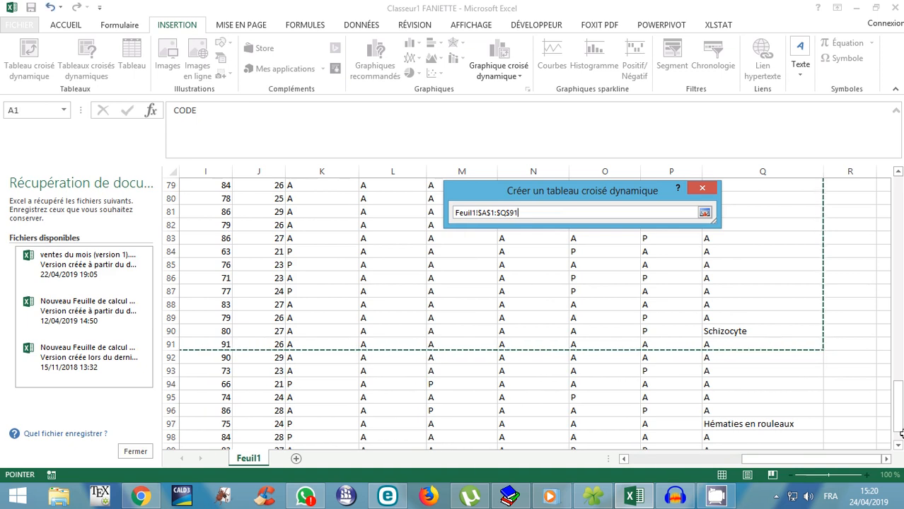
mouse_move(898, 417)
mouse_down()
mouse_move(898, 211)
mouse_move(900, 433)
mouse_move(899, 413)
mouse_up()
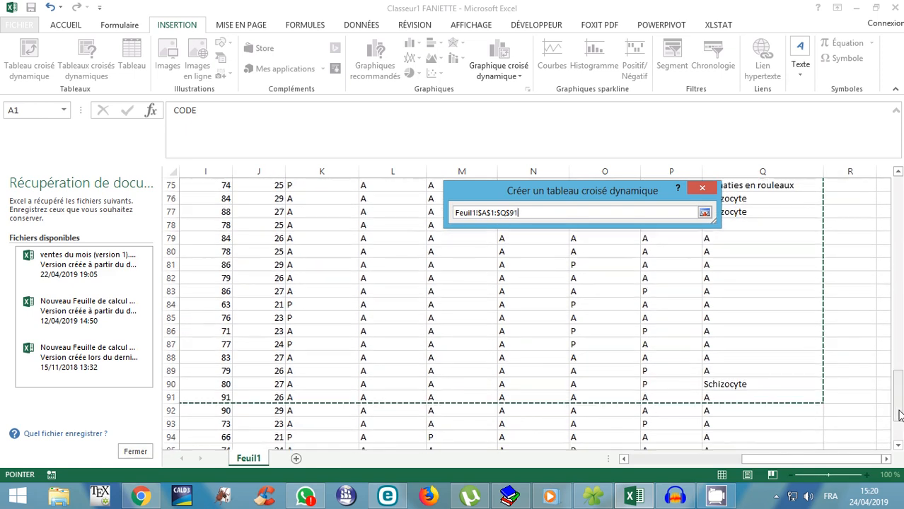
click(704, 214)
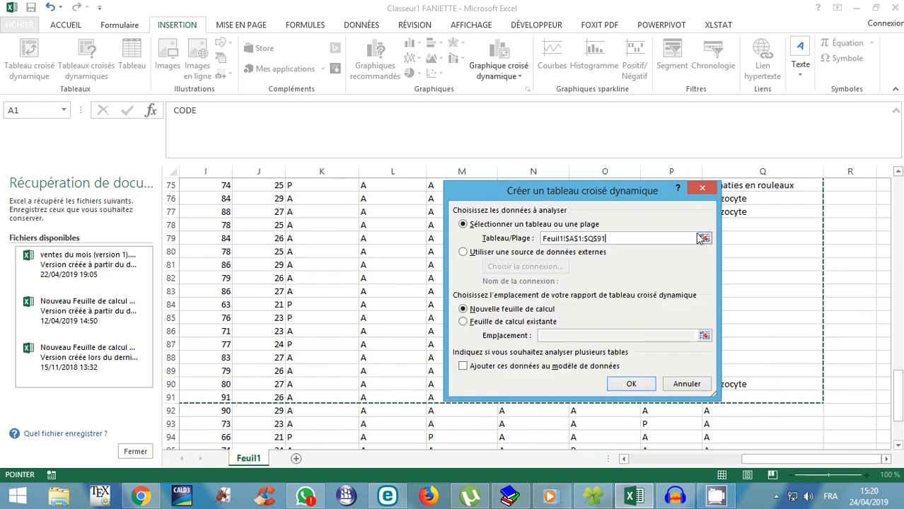
click(631, 384)
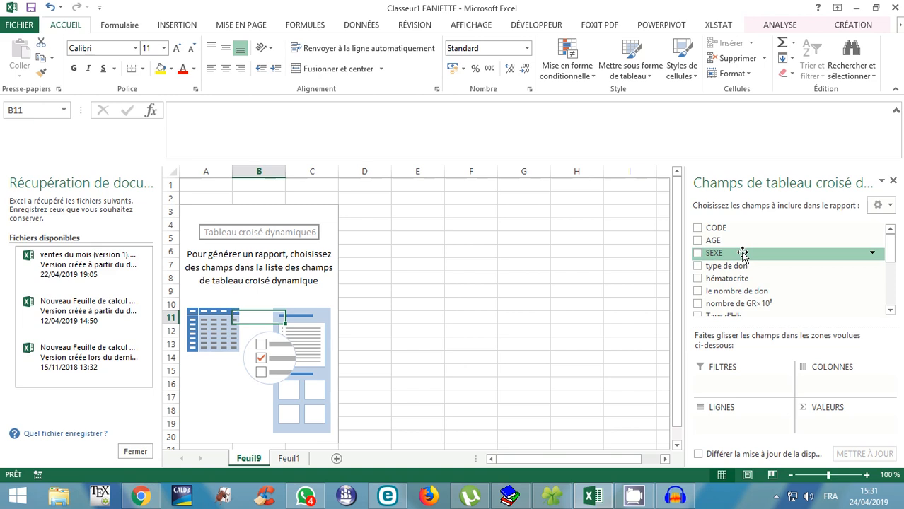
Lay out the pivot table with SEXE as rows, type de don as columns and the count of SEXE as values.
drag(743, 254, 733, 417)
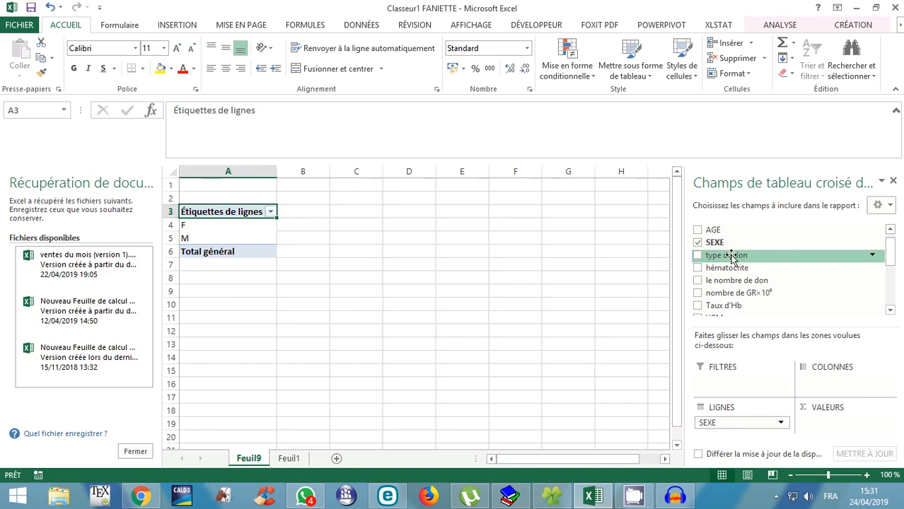
drag(728, 256, 822, 388)
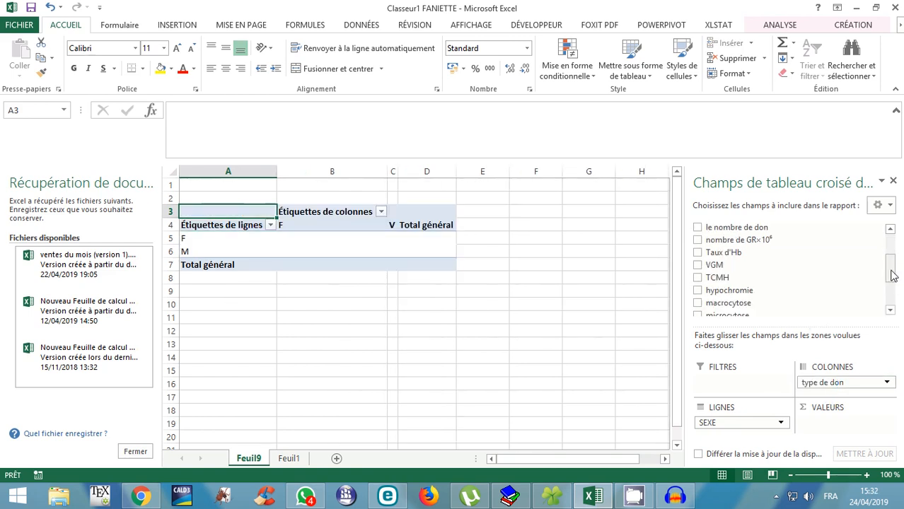
drag(892, 276, 894, 234)
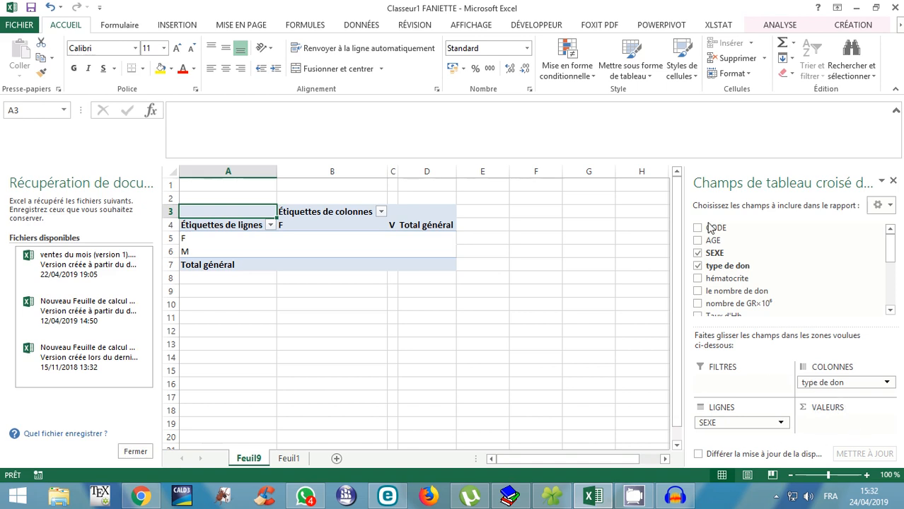
drag(720, 255, 824, 422)
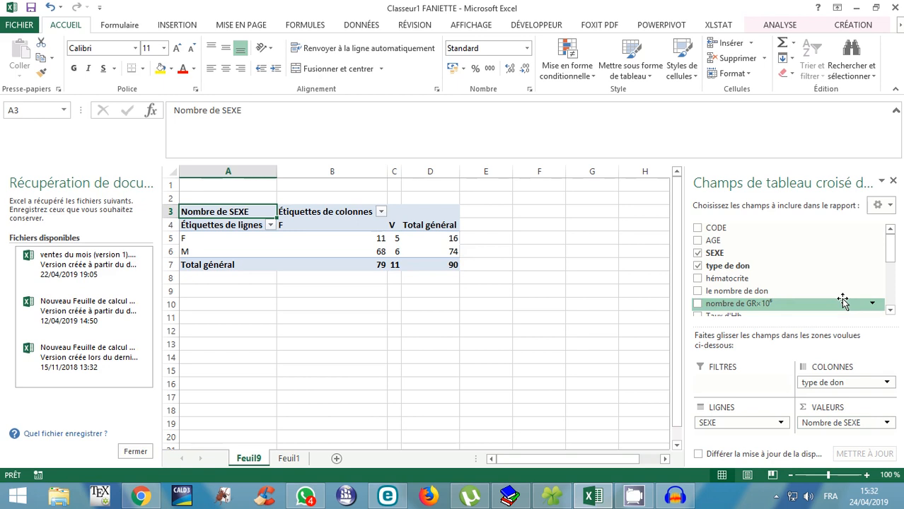
Set the SEXE value field to be summarized by Nombre in its value field settings.
click(836, 423)
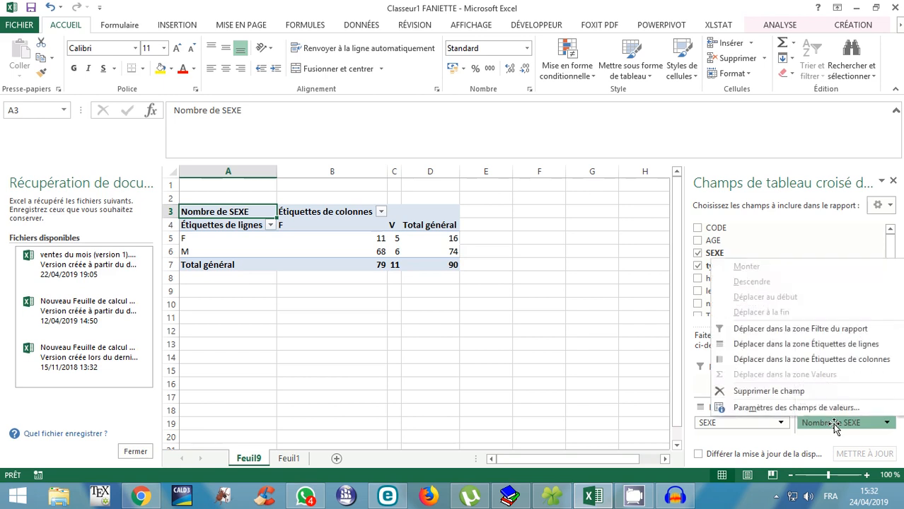
click(775, 408)
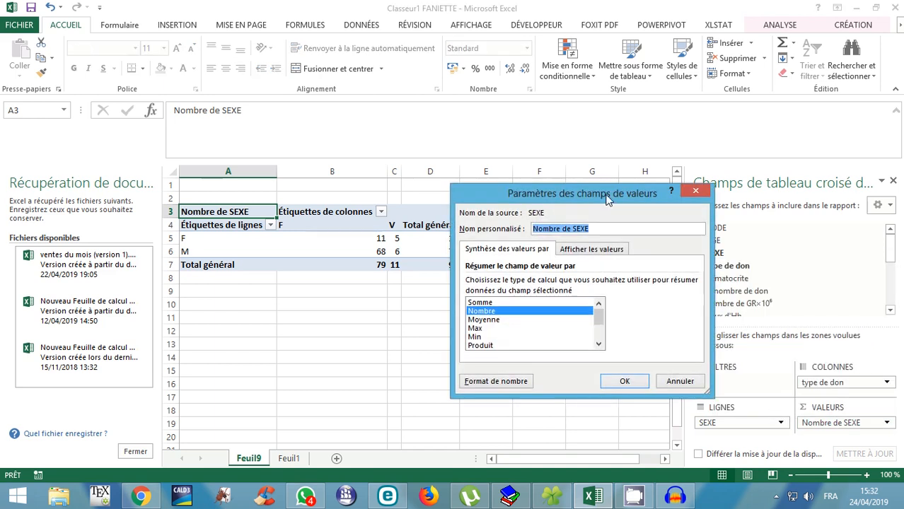
click(481, 303)
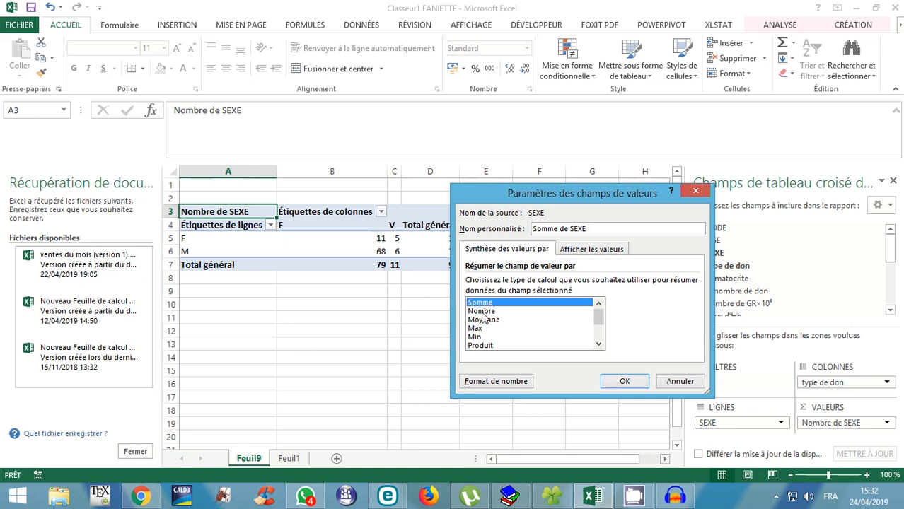
click(481, 312)
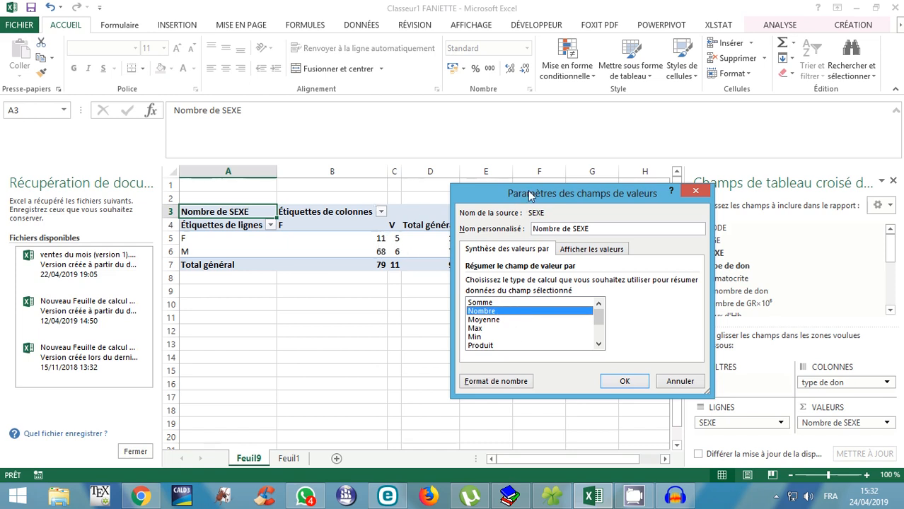
drag(530, 196, 618, 196)
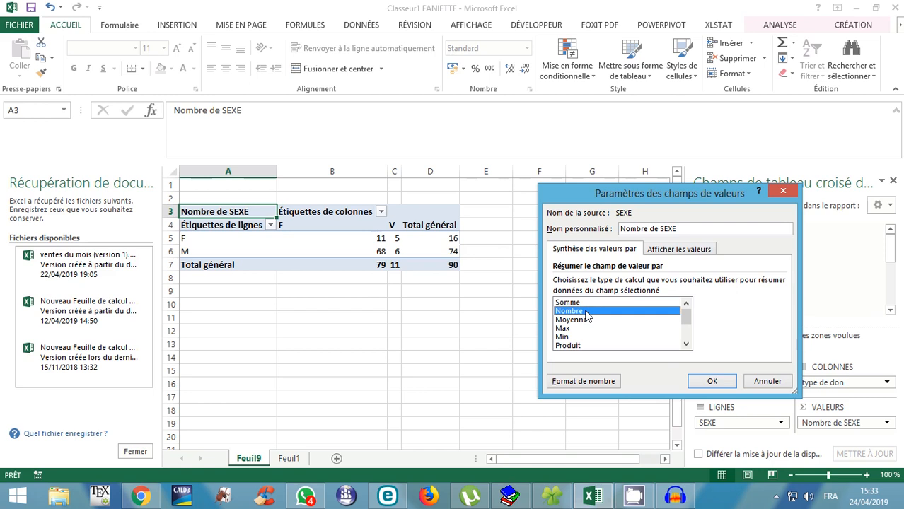
click(711, 382)
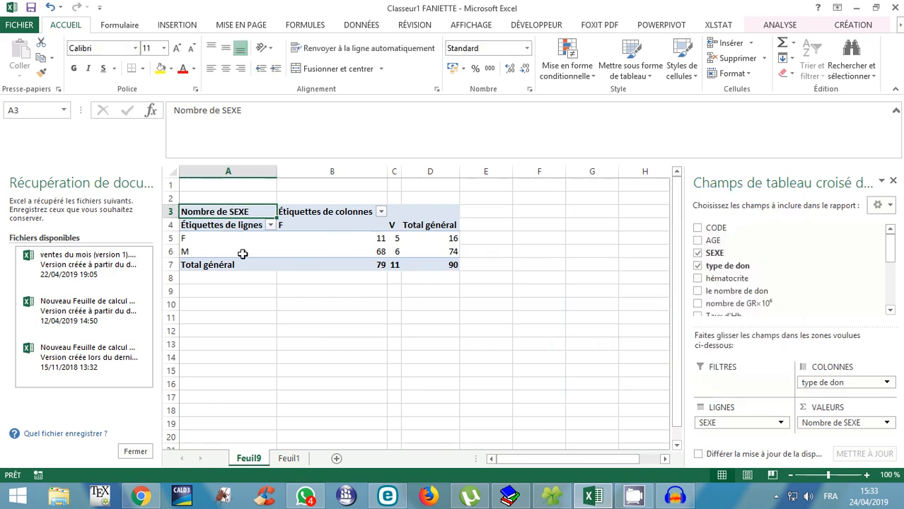
Try to edit the count in cell B5 of the pivot table.
click(365, 239)
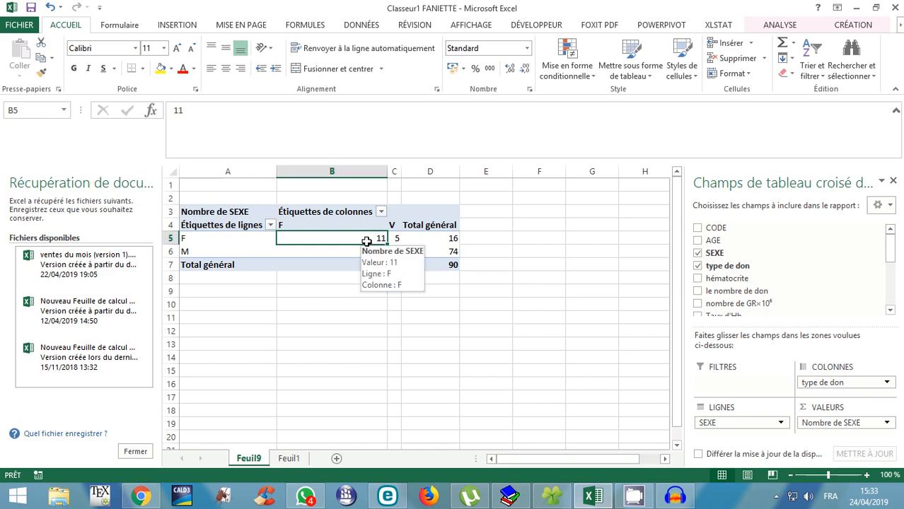
double_click(366, 239)
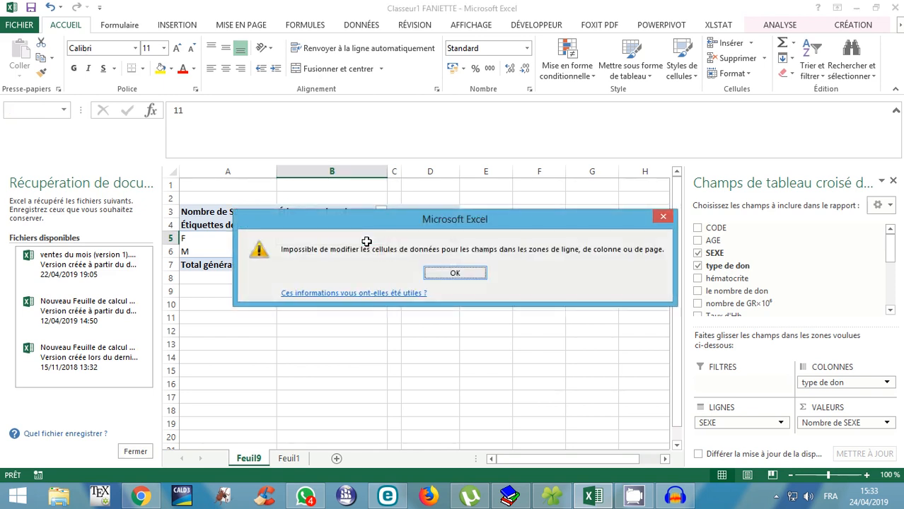
click(456, 274)
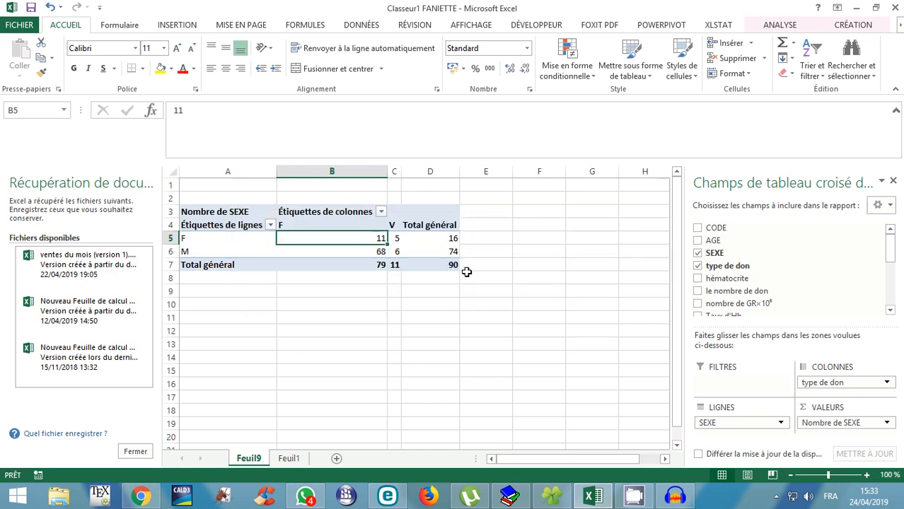
Copy the whole pivot table on Feuil9 and add a new worksheet.
click(191, 211)
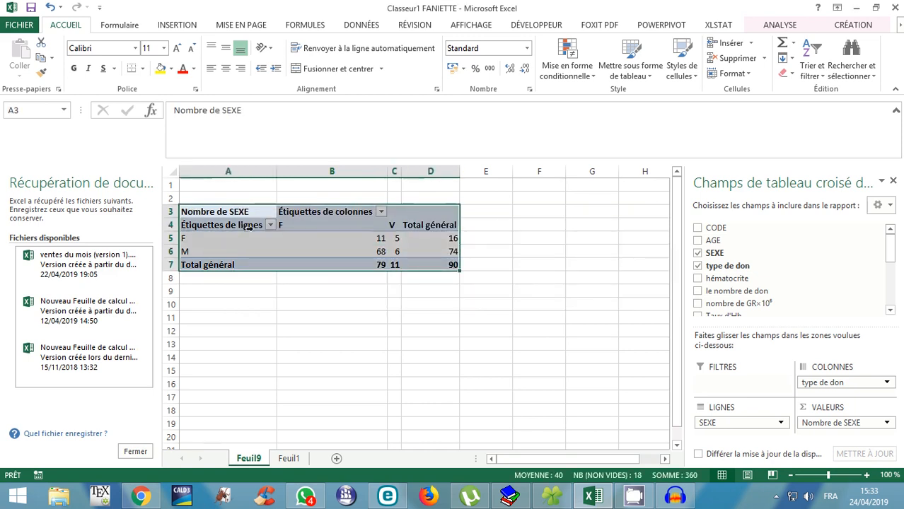
right_click(316, 224)
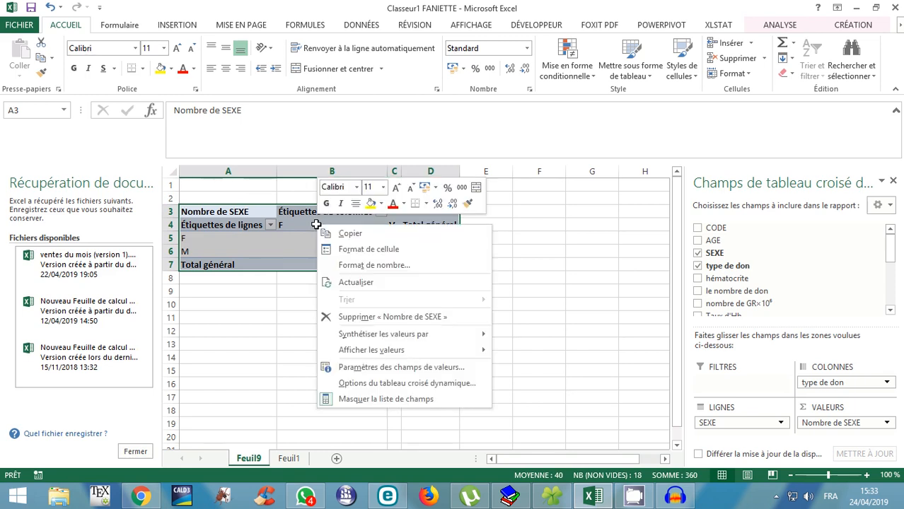
click(363, 234)
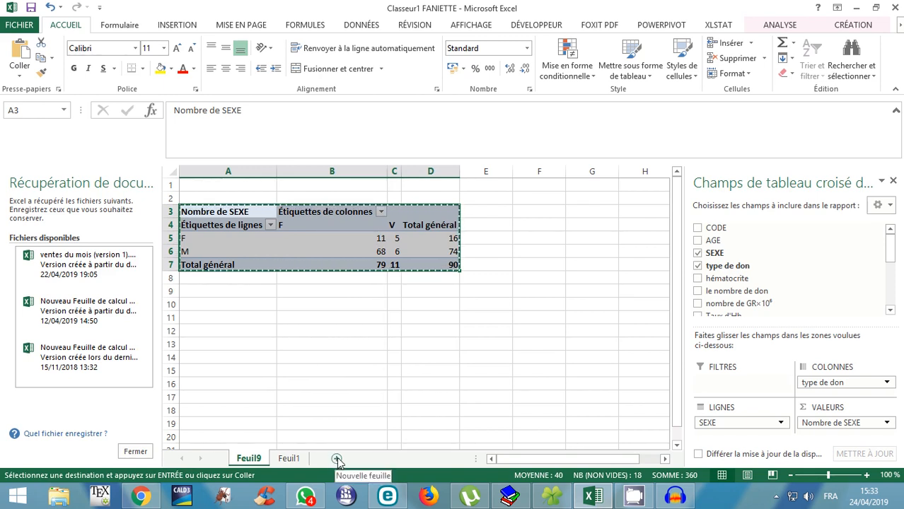
click(337, 459)
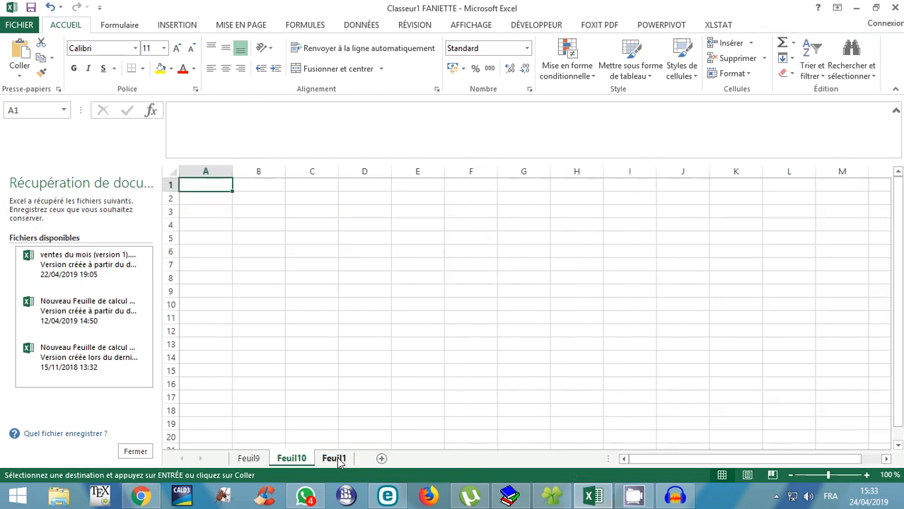
Paste the copied pivot table at cell B3 of the new sheet as values only (Valeurs), using Collage spécial.
right_click(253, 212)
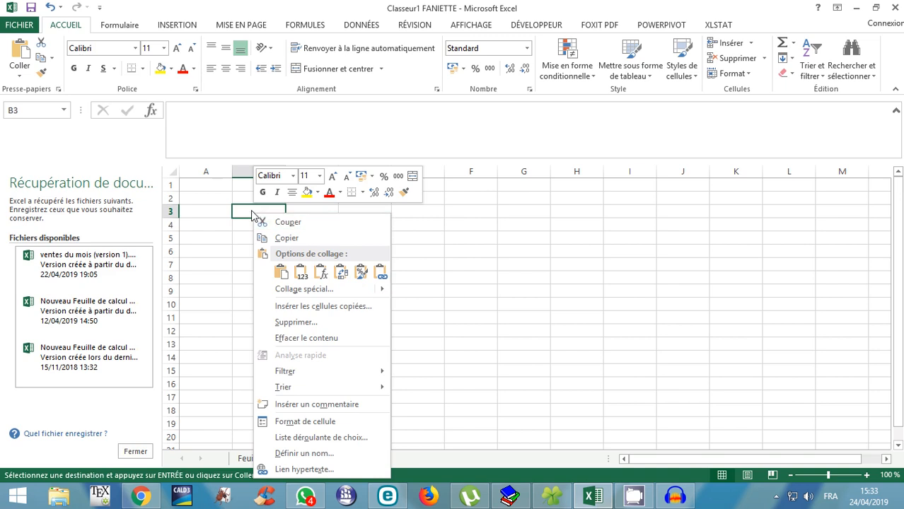
right_click(250, 209)
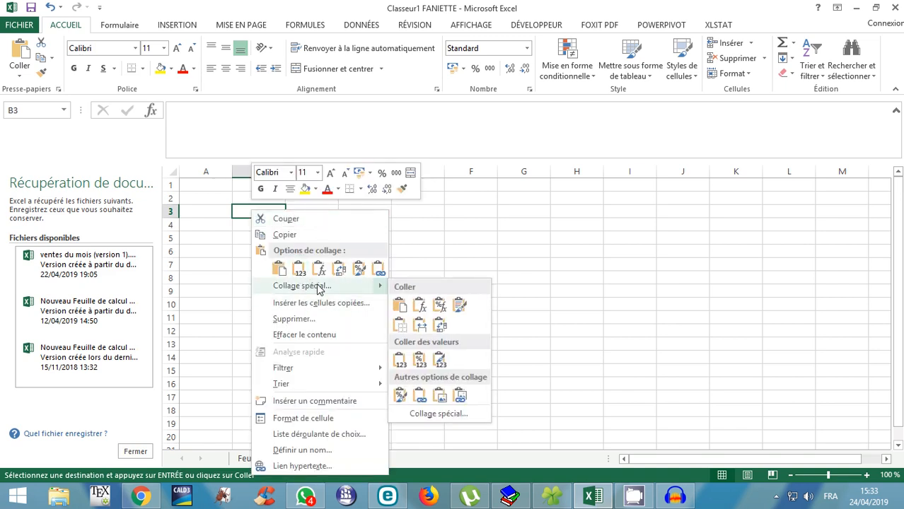
click(328, 287)
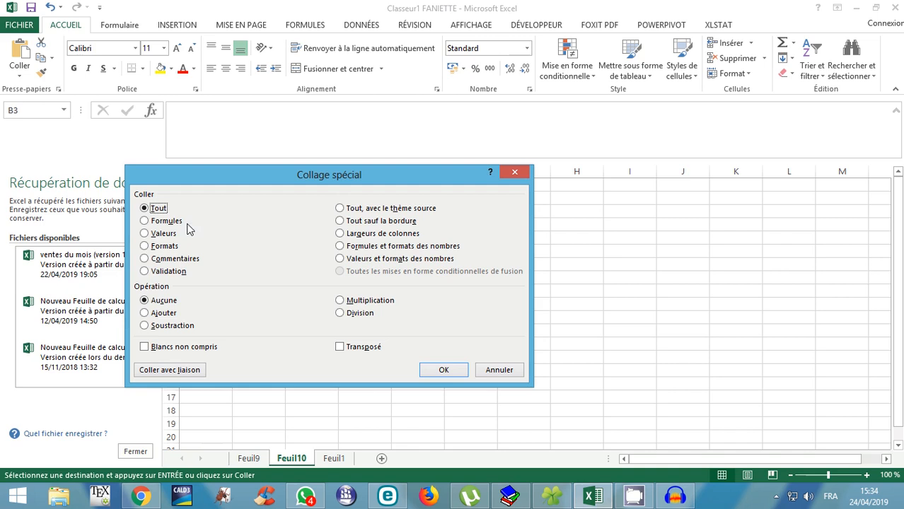
click(145, 234)
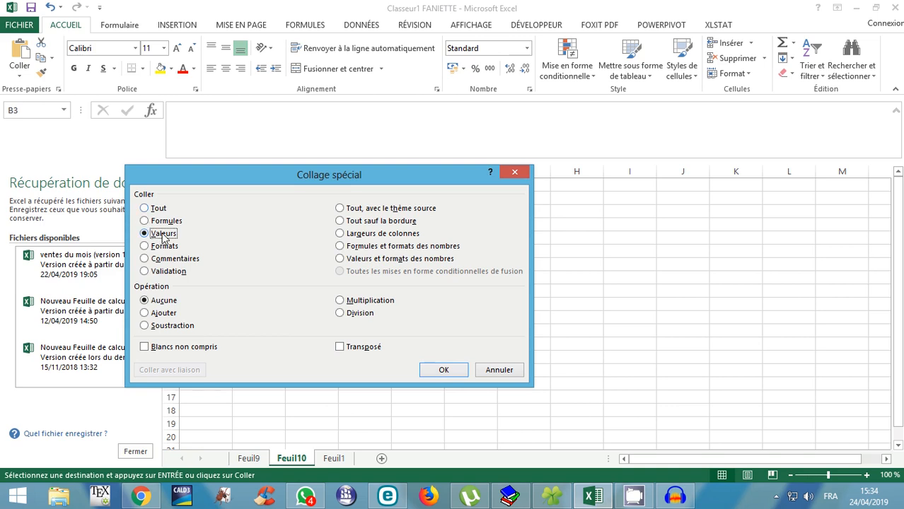
click(445, 369)
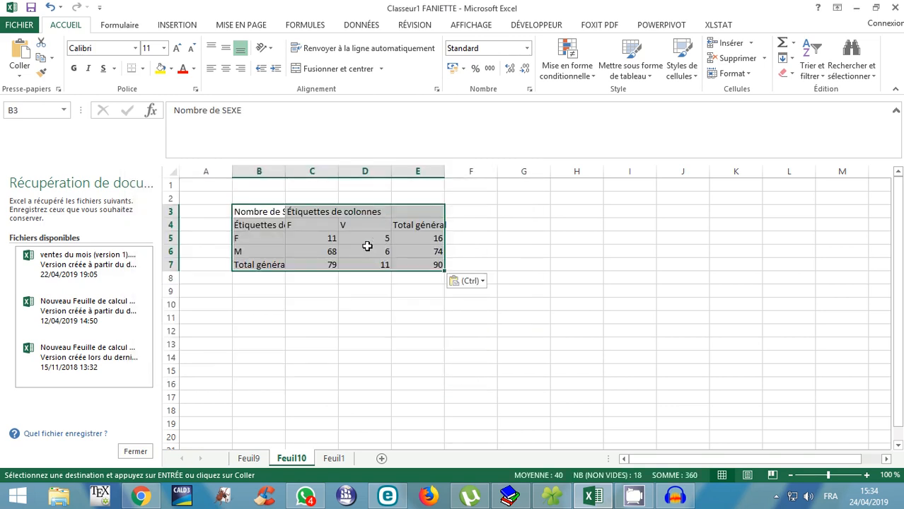
click(364, 241)
click(346, 223)
click(328, 227)
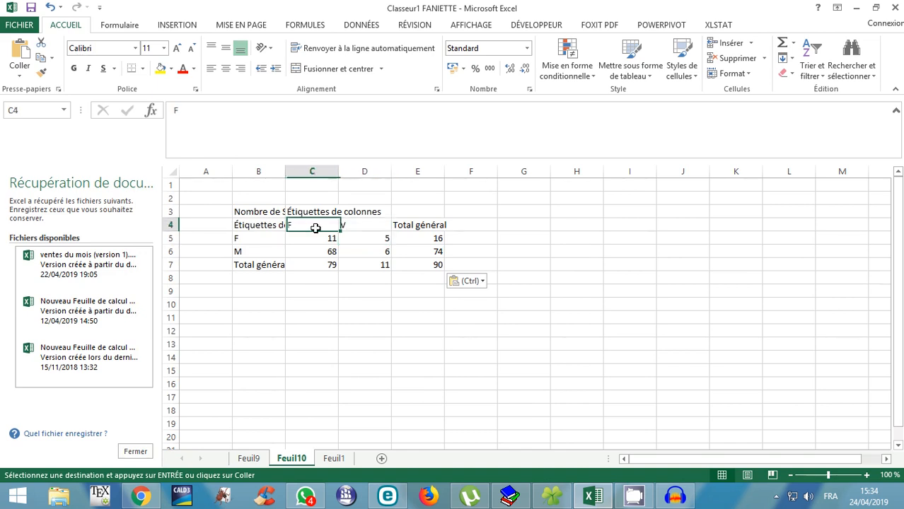
click(260, 247)
click(414, 263)
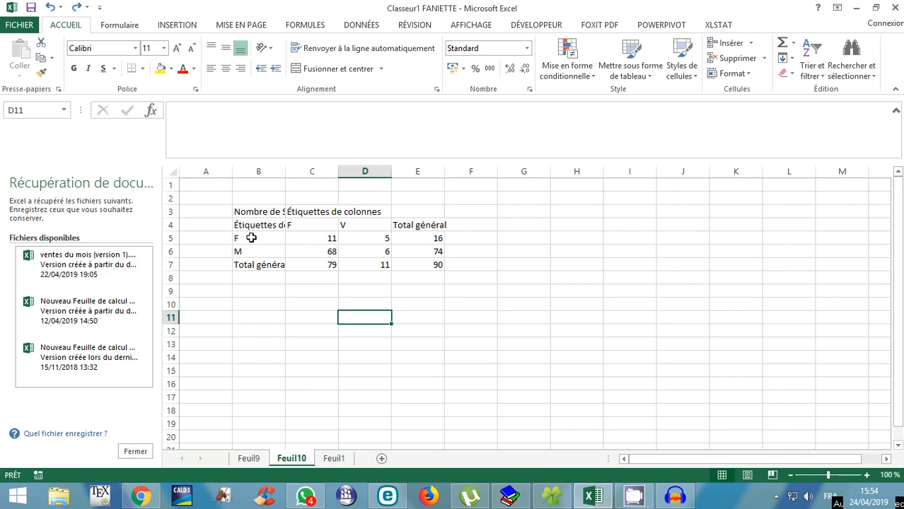
Label the pasted table with "Type de don" in C3 and "Sexe" in A5.
click(313, 212)
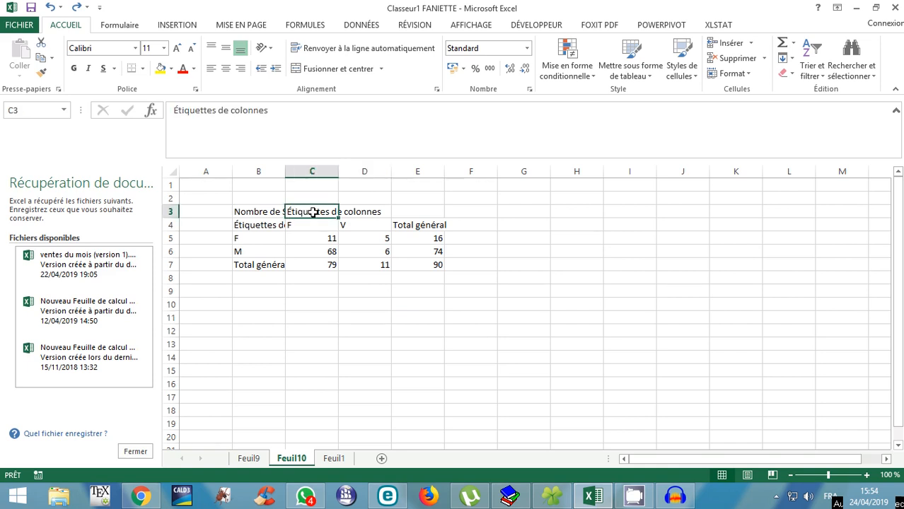
text(Typ)
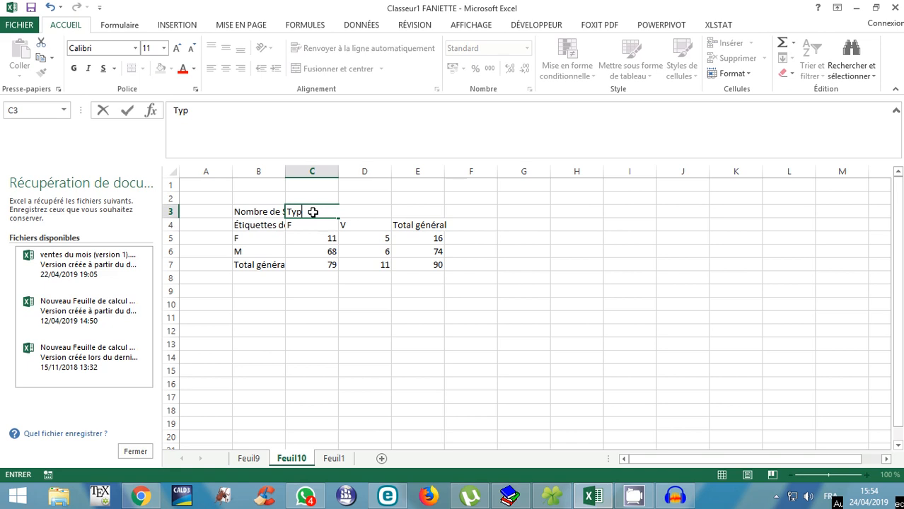
text(e de don)
key(Return)
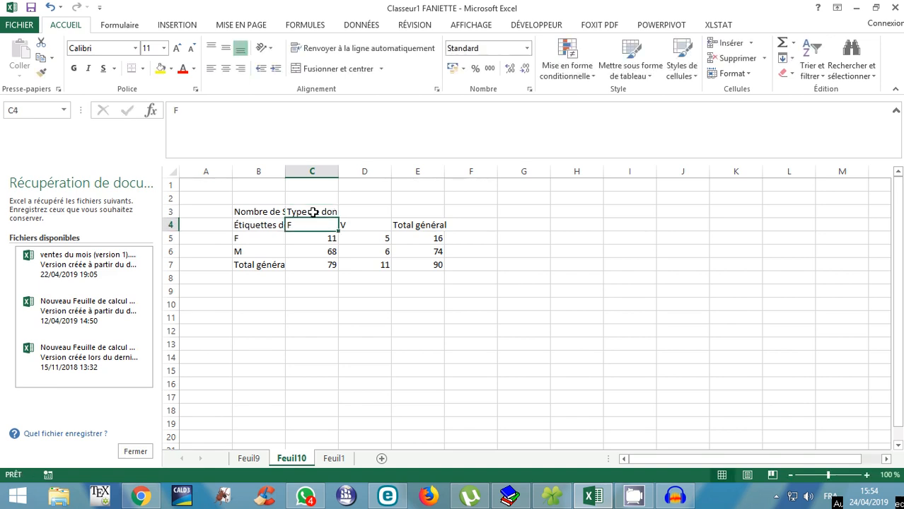
click(203, 243)
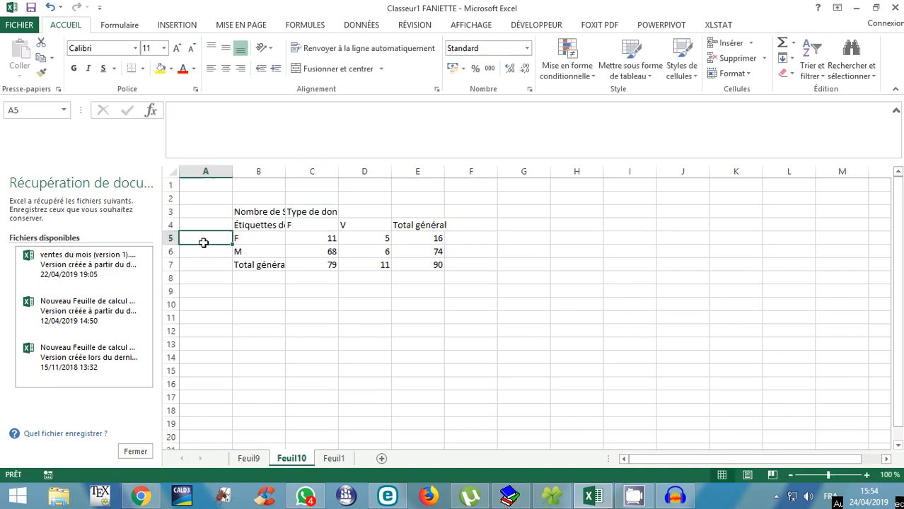
text(Sexe)
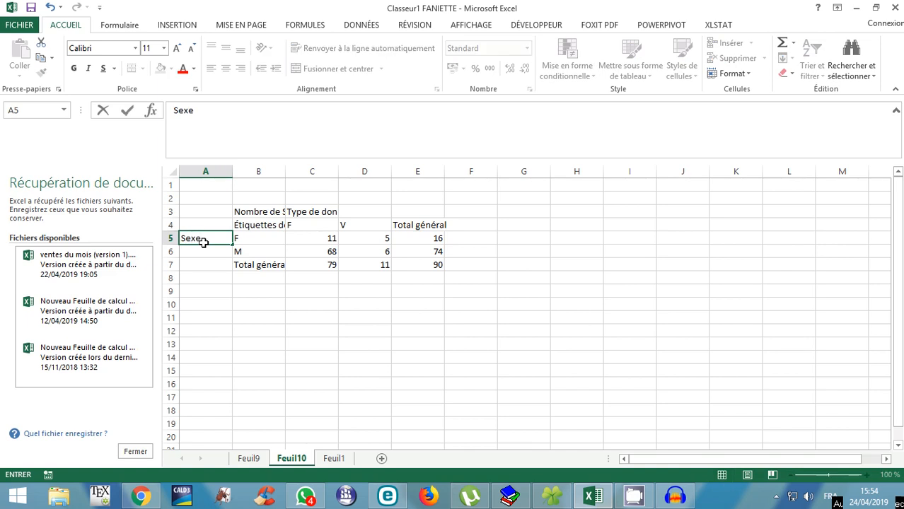
key(Return)
Clear the leftover pivot labels in cells B3 and B4.
click(273, 212)
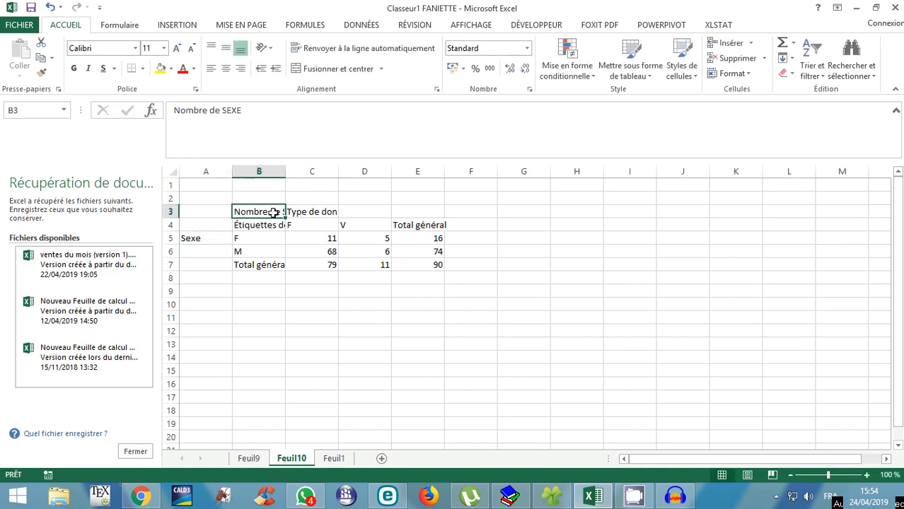
key(BackSpace)
key(Return)
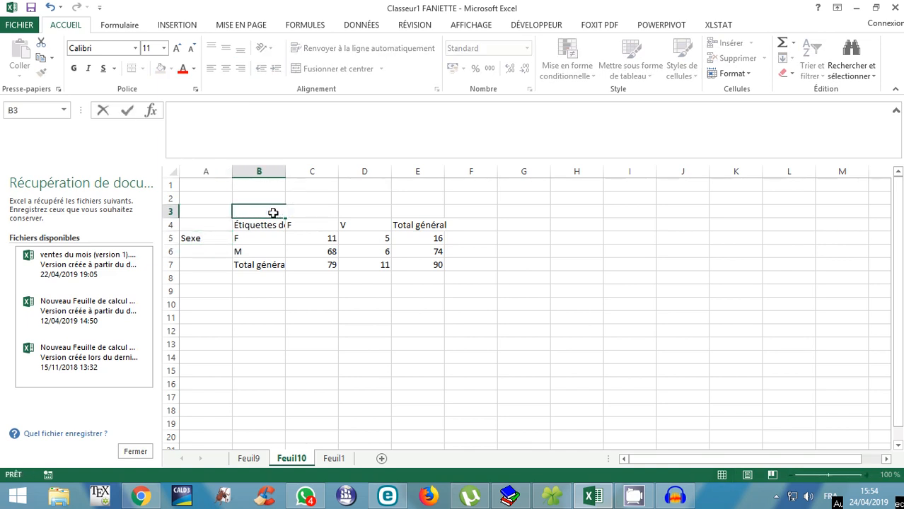
key(BackSpace)
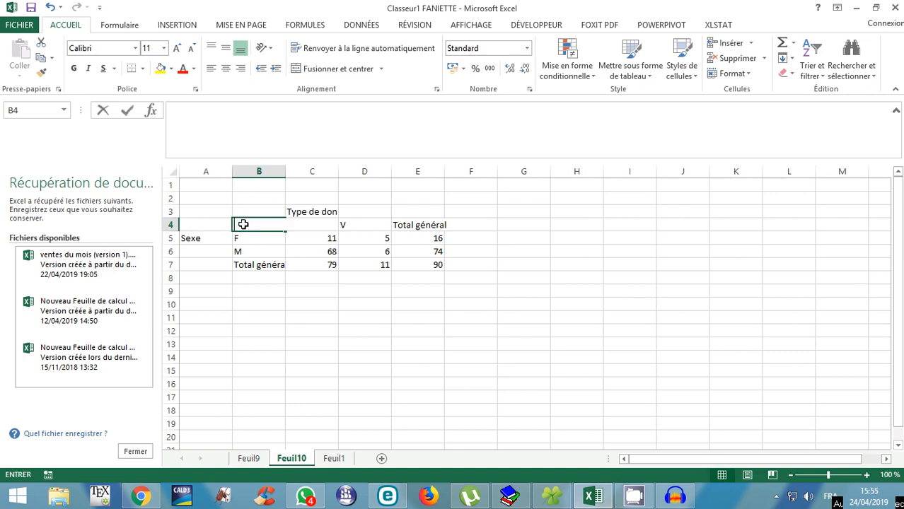
key(Return)
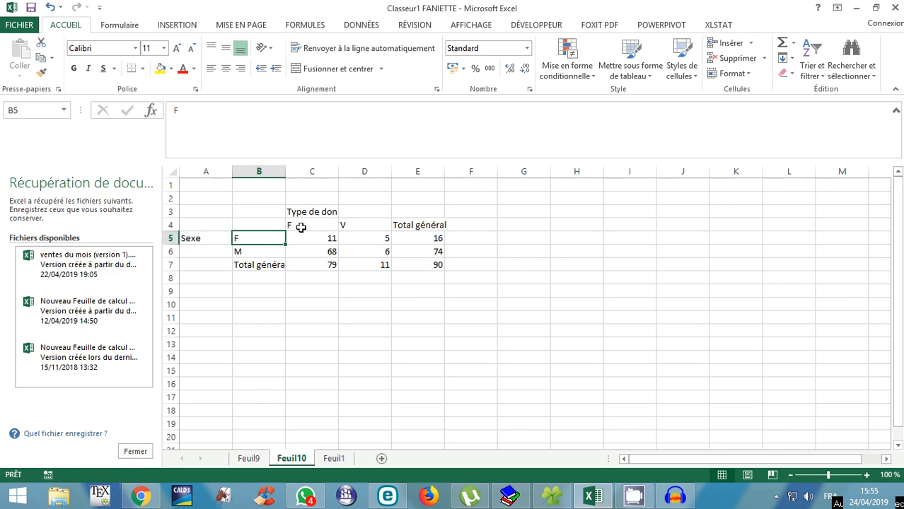
Insert an empty row above row 5, between the type de don headings and the counts.
click(169, 238)
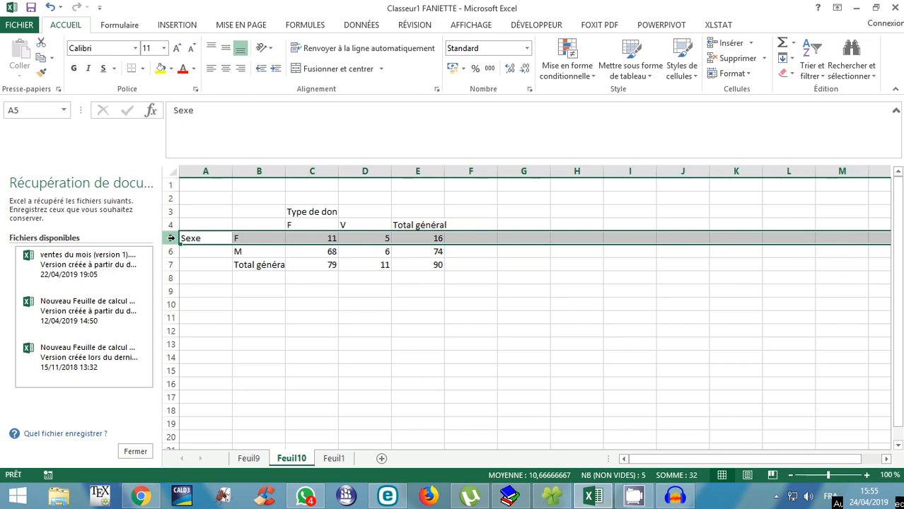
right_click(276, 240)
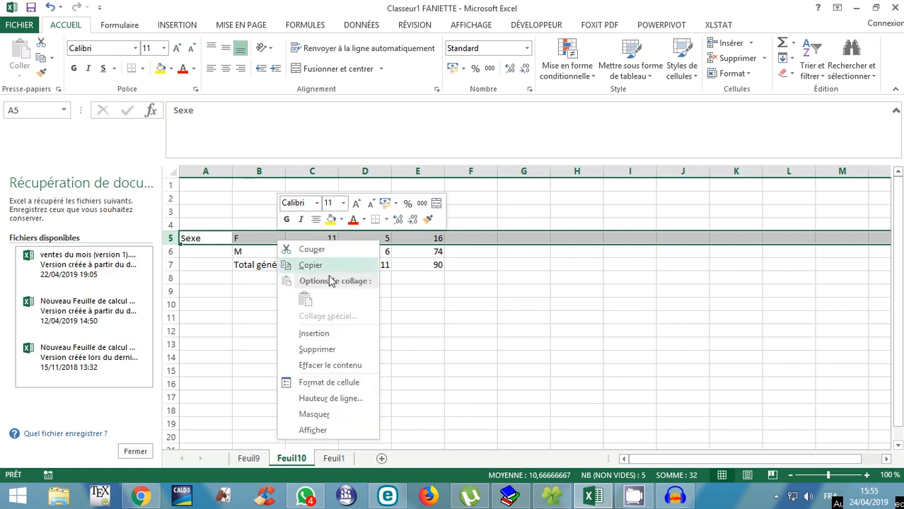
click(316, 334)
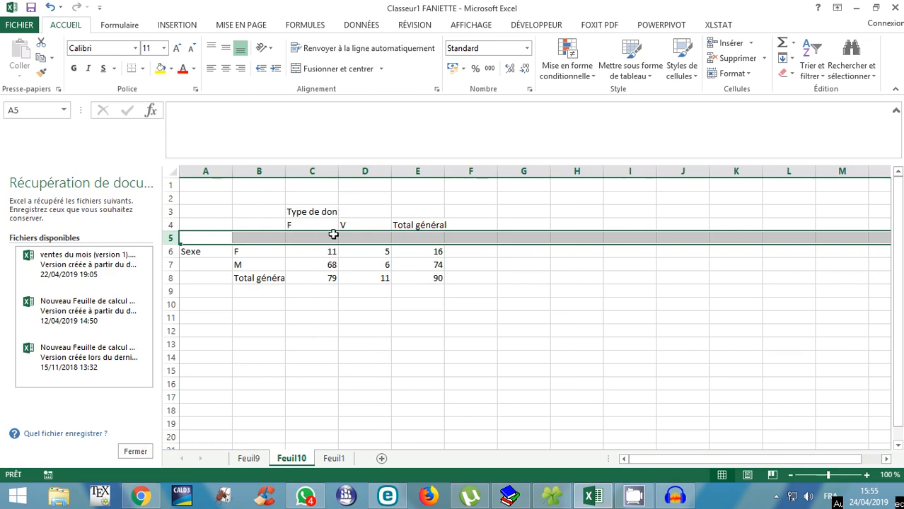
Insert an empty column before column D, between the F and V counts.
click(358, 171)
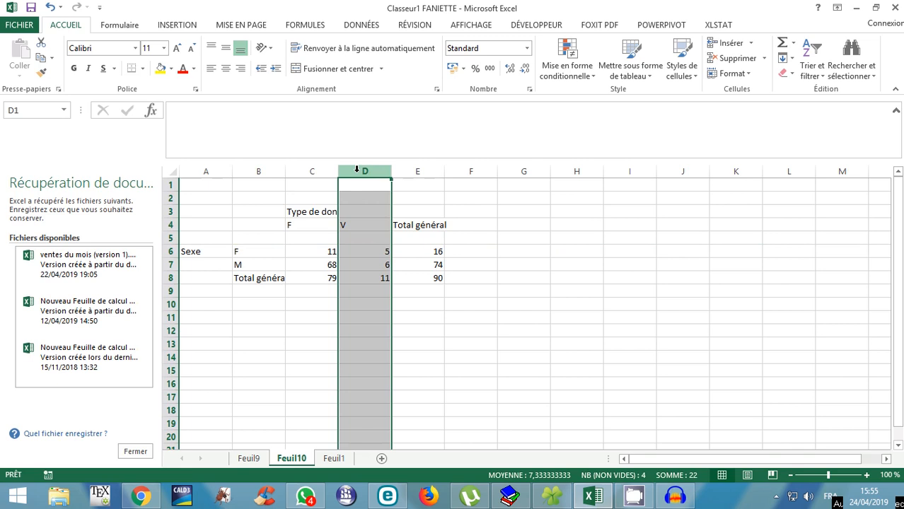
right_click(357, 170)
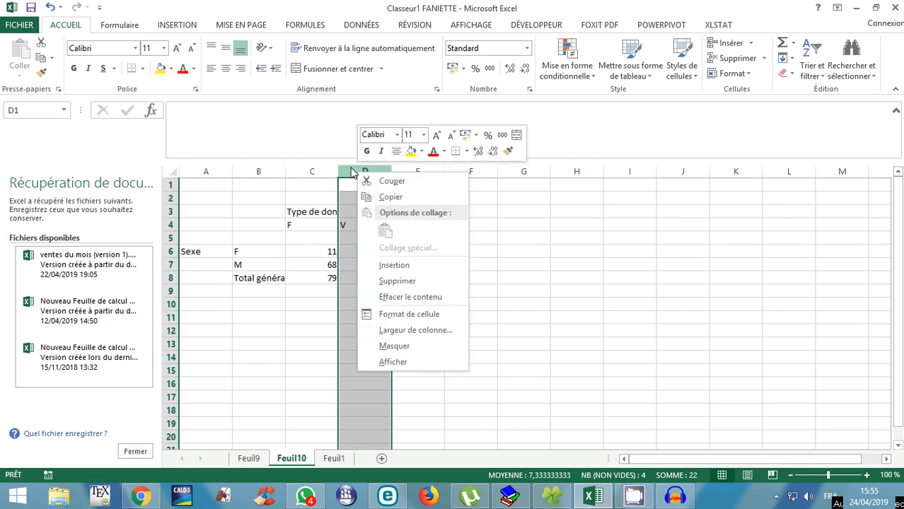
click(361, 171)
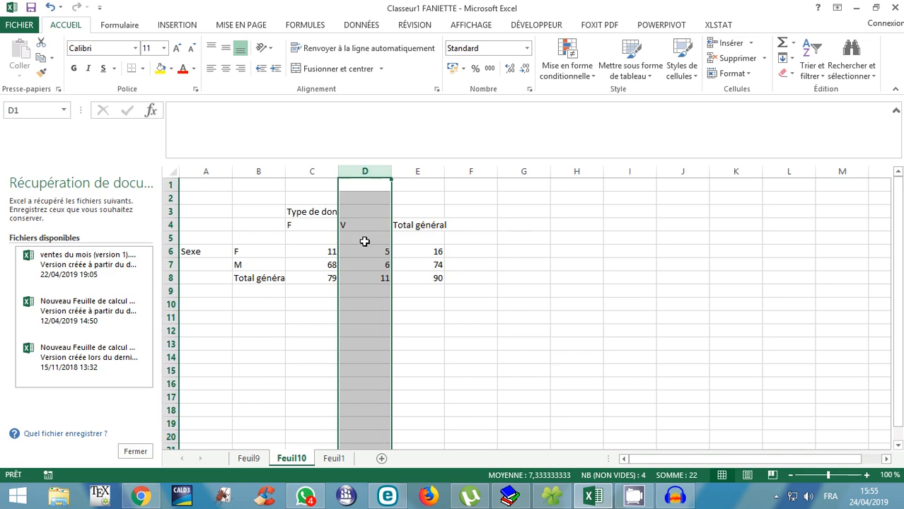
click(364, 240)
click(357, 170)
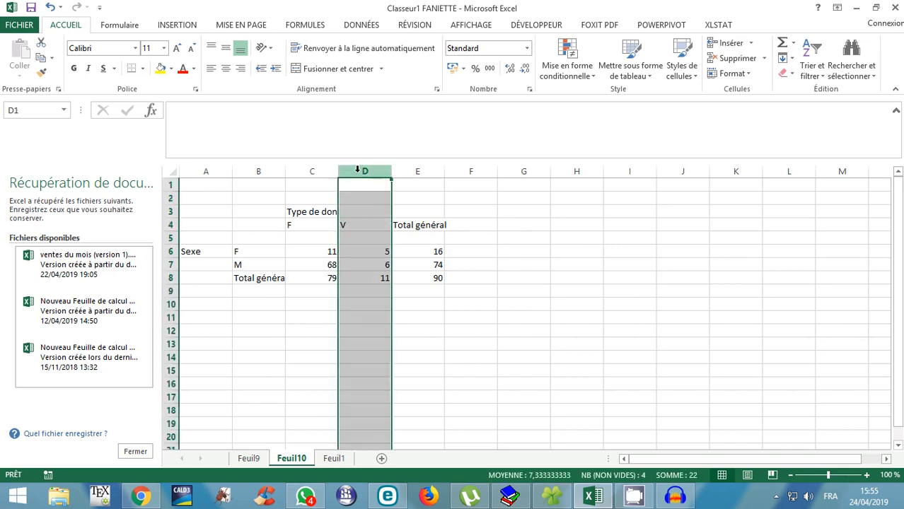
right_click(365, 223)
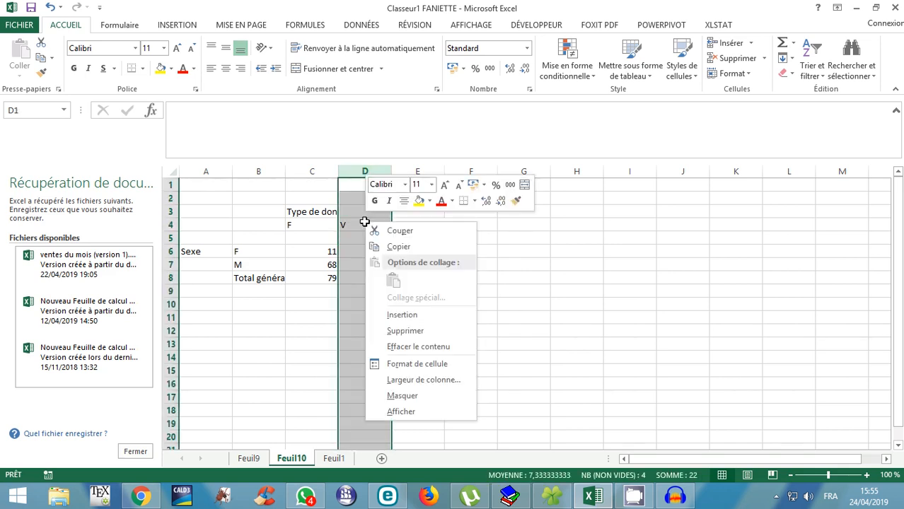
click(413, 320)
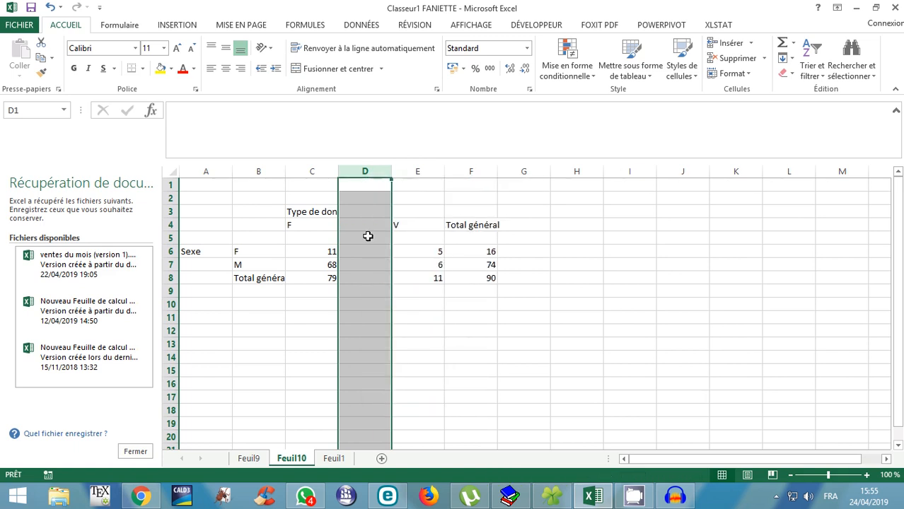
Enter the subheadings "Effectif" in C5 and "Poucentage" in D5 under type F.
click(302, 240)
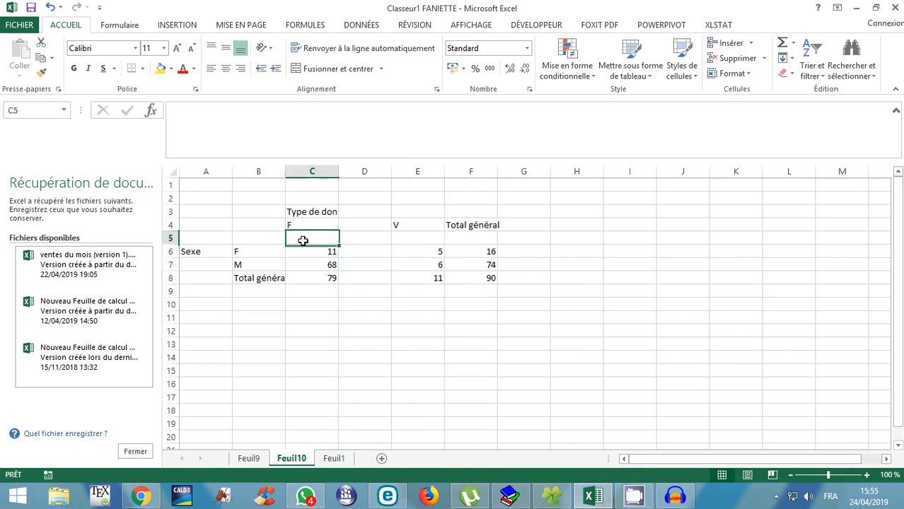
text(E)
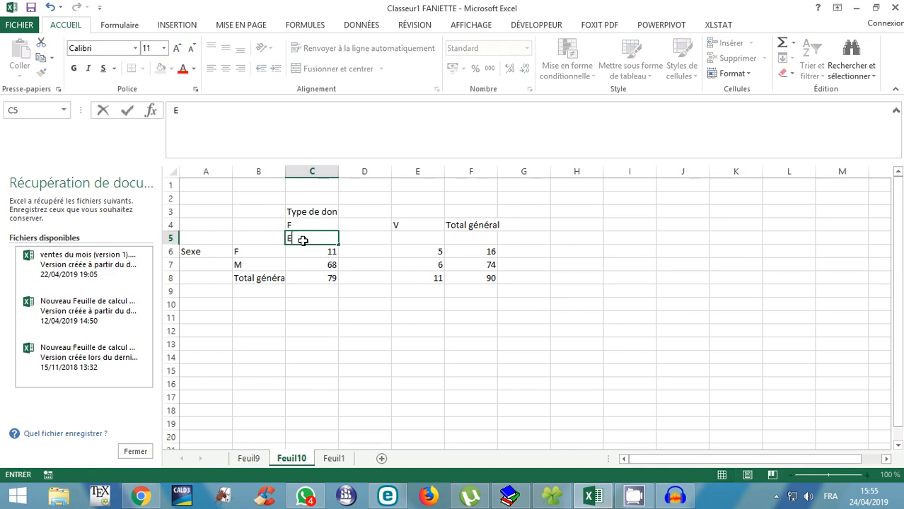
text(ffectif)
key(Tab)
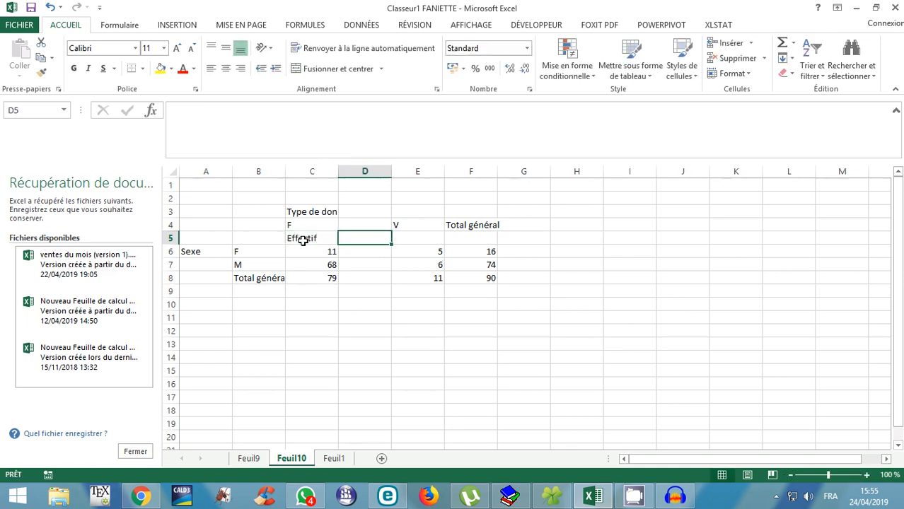
text(O)
key(BackSpace)
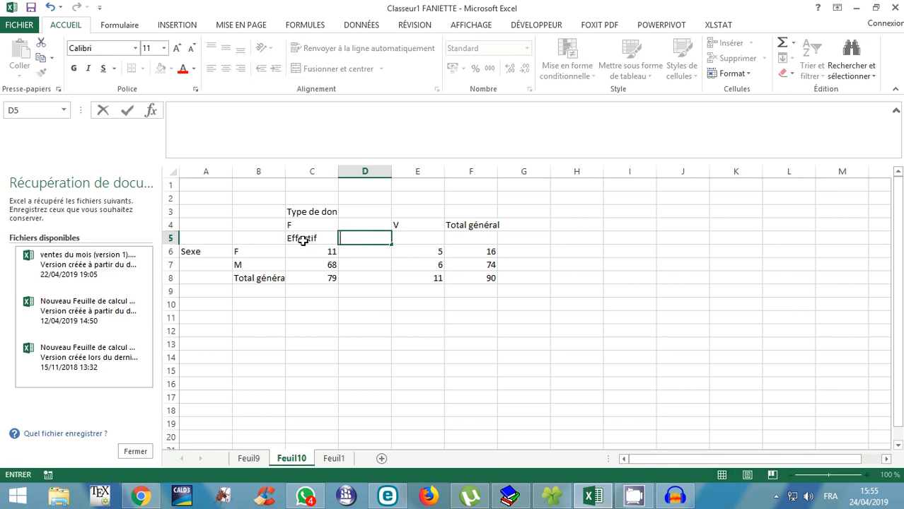
text(Poucentage)
key(Return)
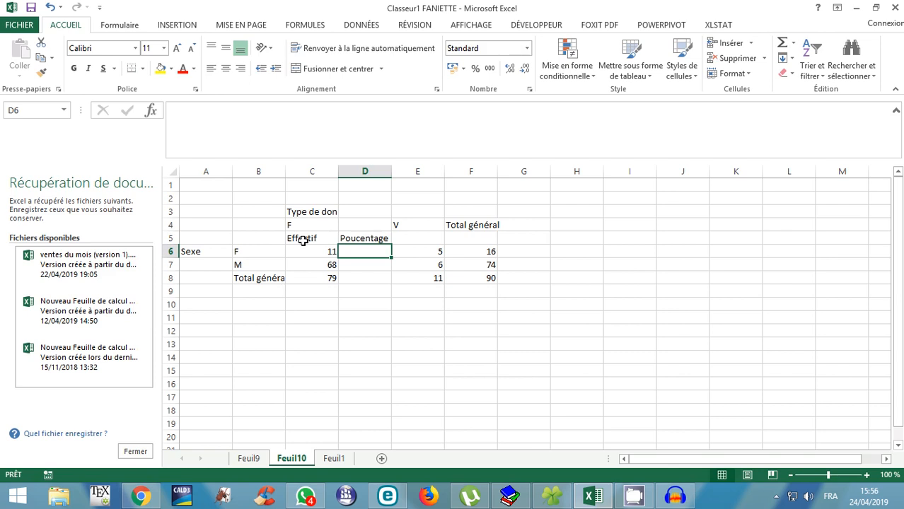
Insert an empty column before column F, between the V counts and Total général.
click(332, 237)
drag(332, 238, 384, 238)
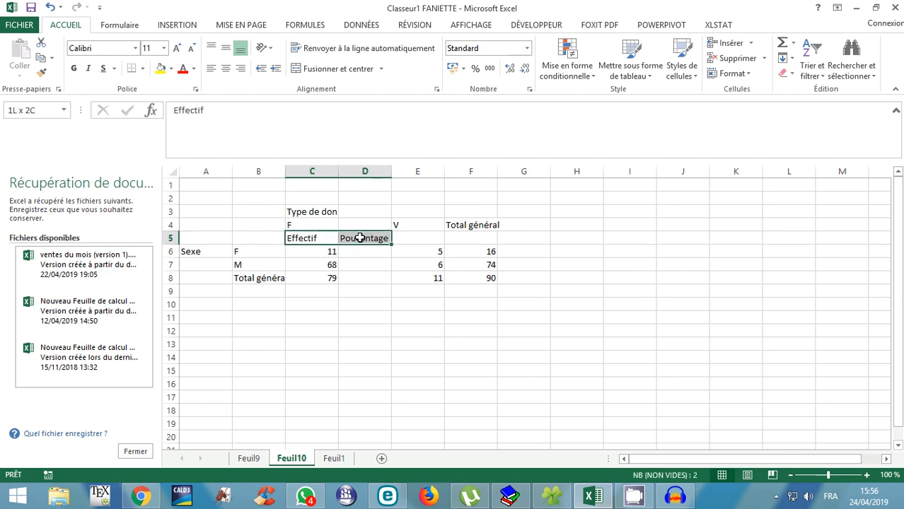
click(409, 238)
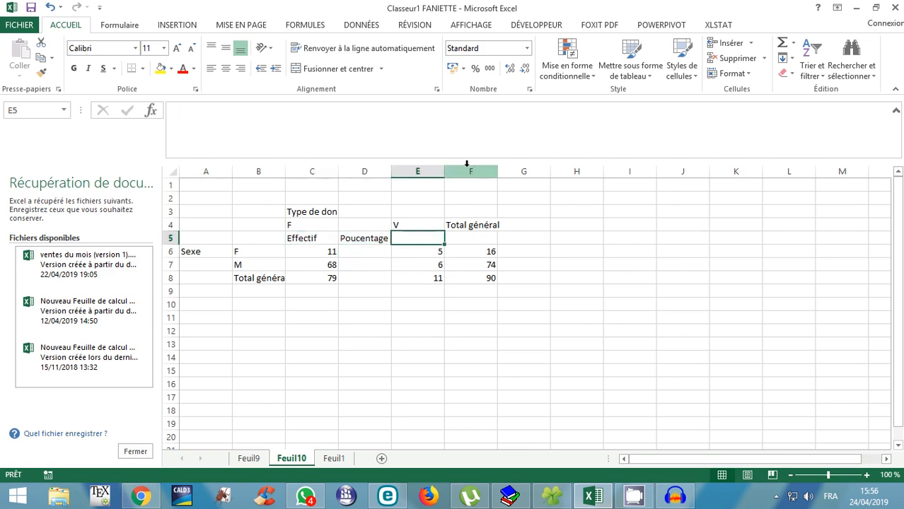
click(467, 169)
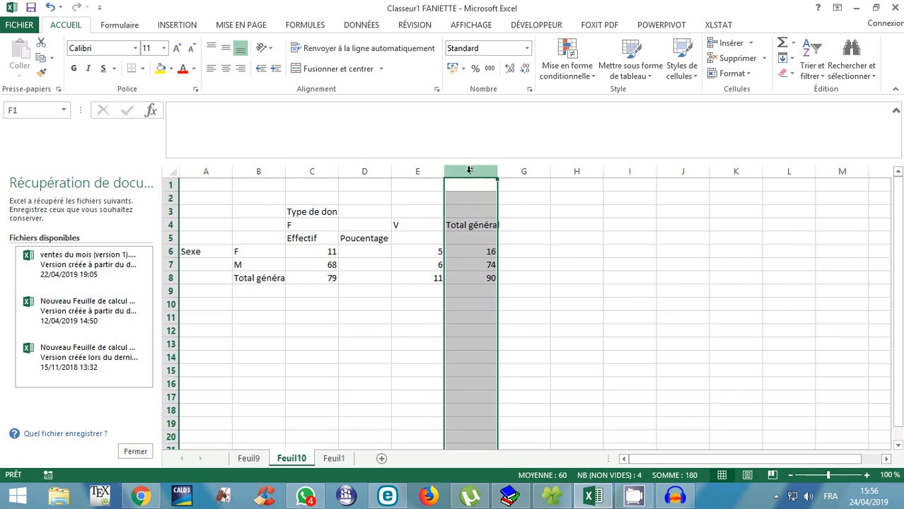
right_click(468, 210)
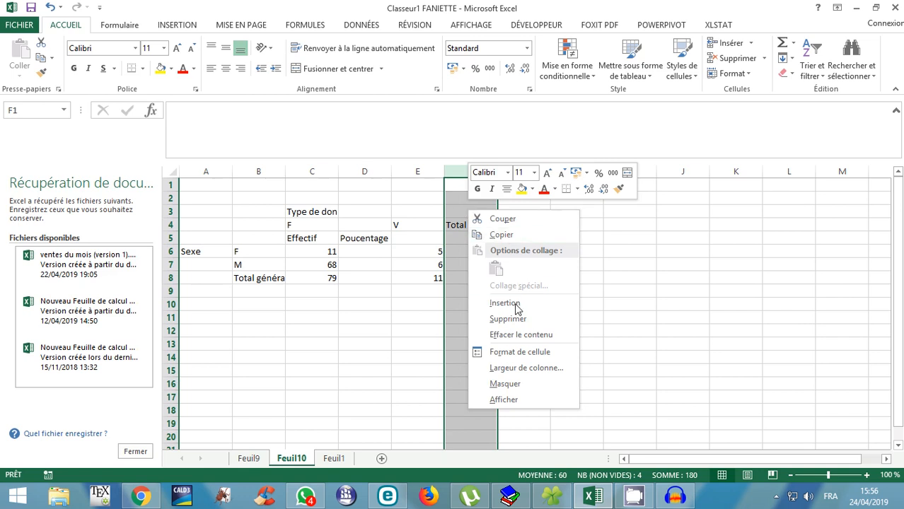
click(515, 304)
click(453, 239)
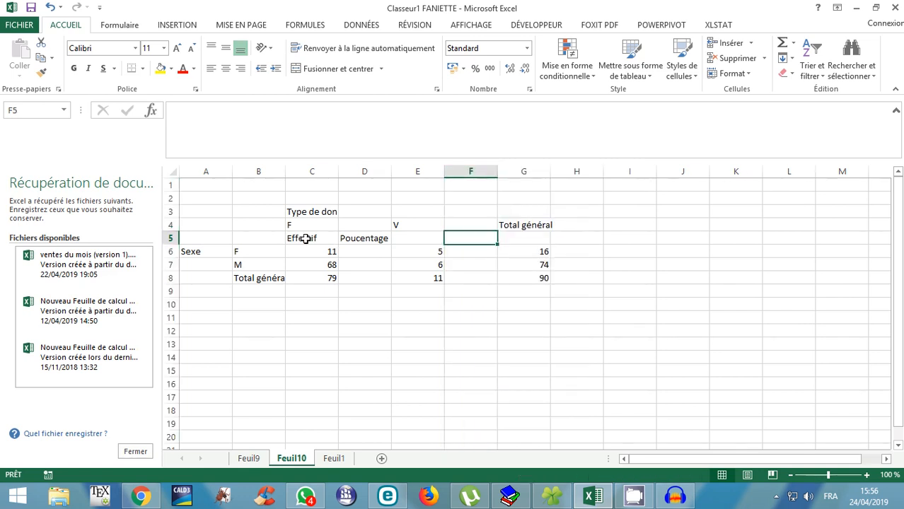
drag(305, 236, 364, 238)
right_click(364, 237)
click(397, 239)
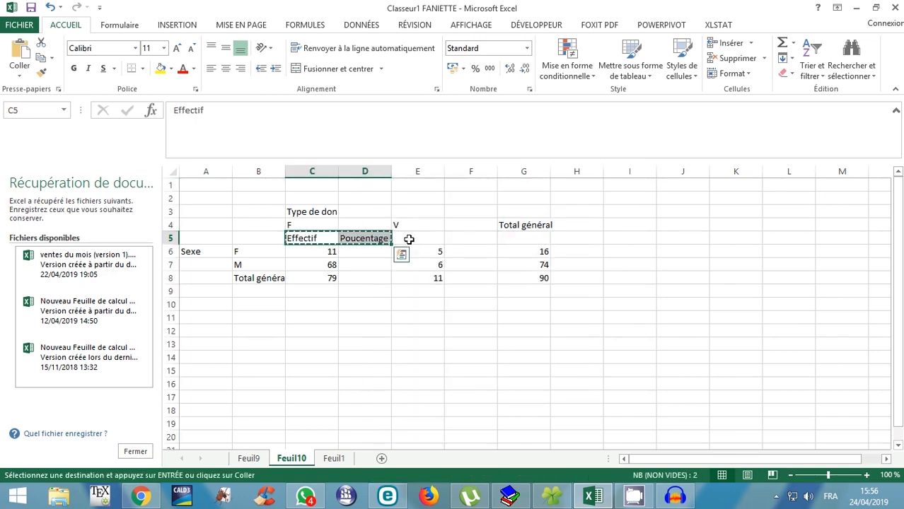
click(420, 239)
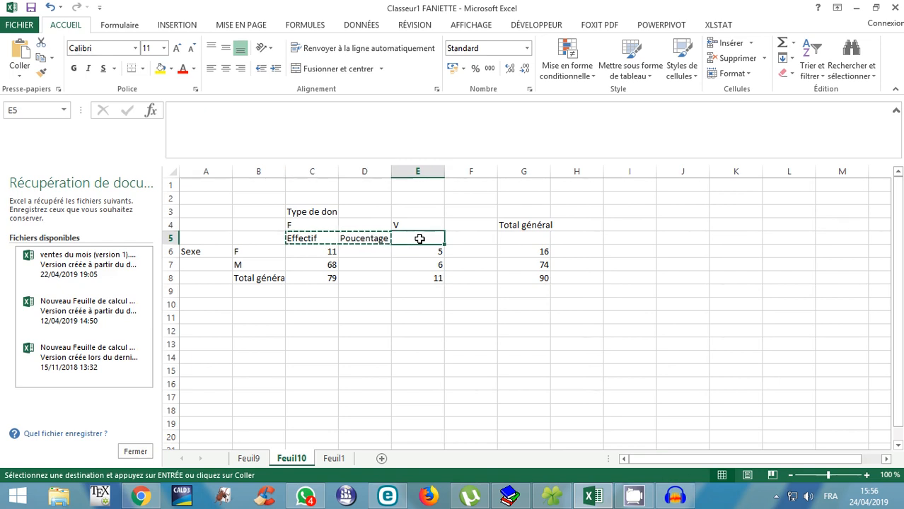
key(Escape)
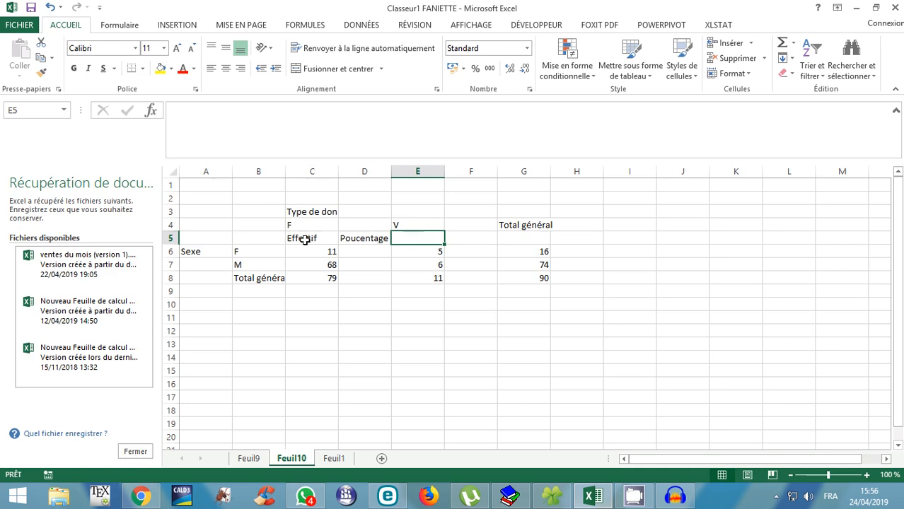
Copy the "Effectif" and "Poucentage" subheadings from C5:D5 to E5:F5 under V and G5:H5 under Total général.
drag(304, 240, 379, 239)
right_click(377, 239)
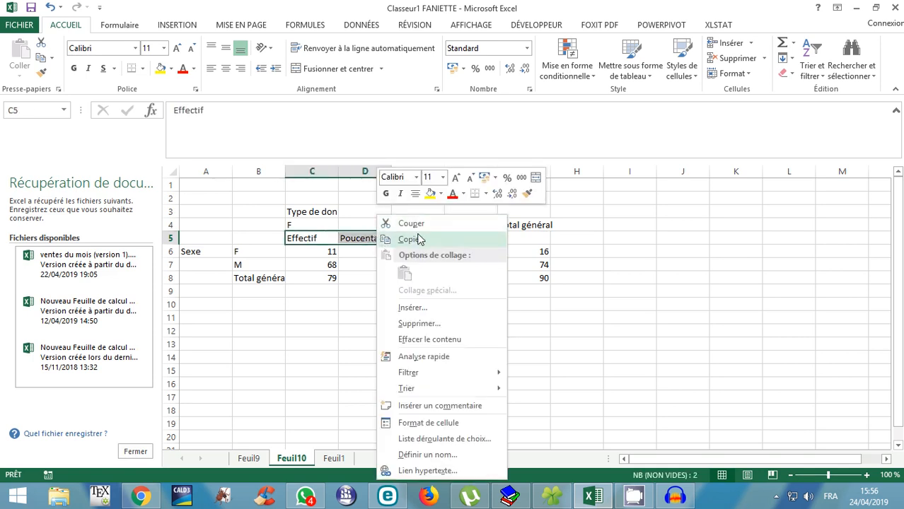
click(410, 240)
click(419, 237)
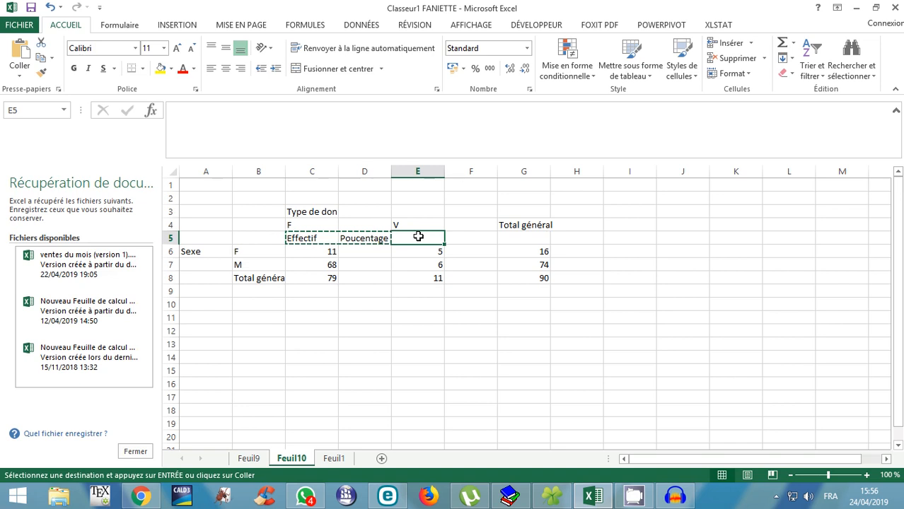
key(ctrl+v)
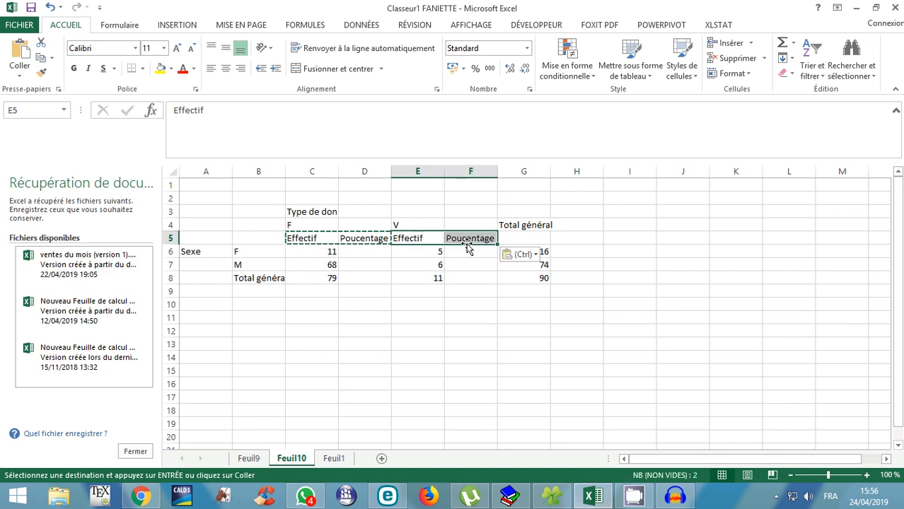
click(518, 238)
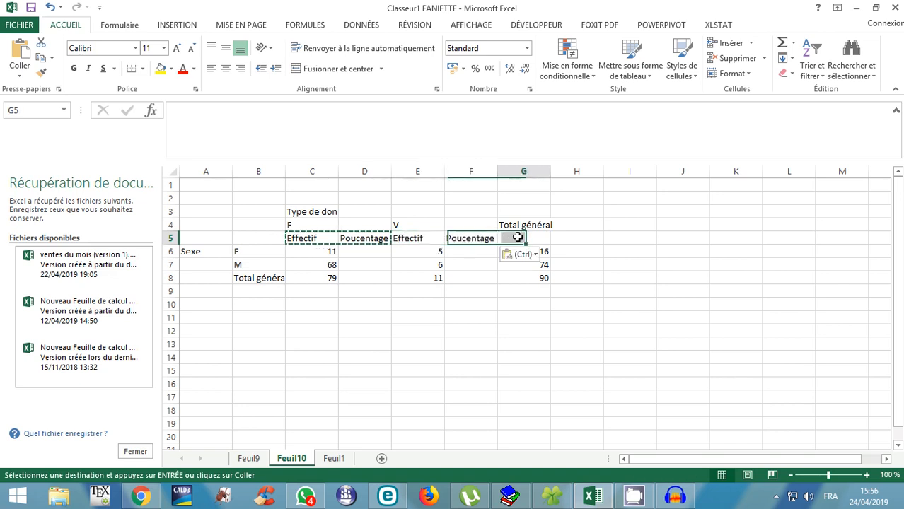
key(ctrl+v)
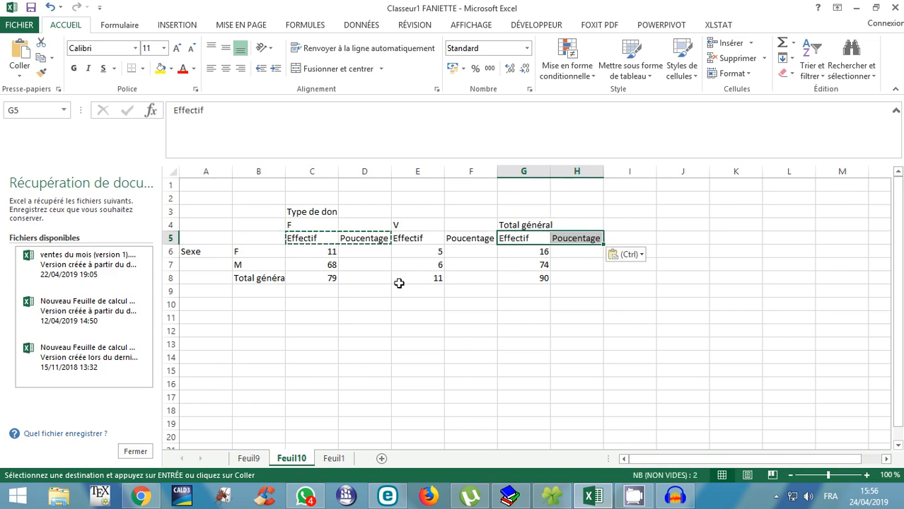
Merge and centre the F heading across C4:D4 and the V heading across E4:F4.
click(377, 276)
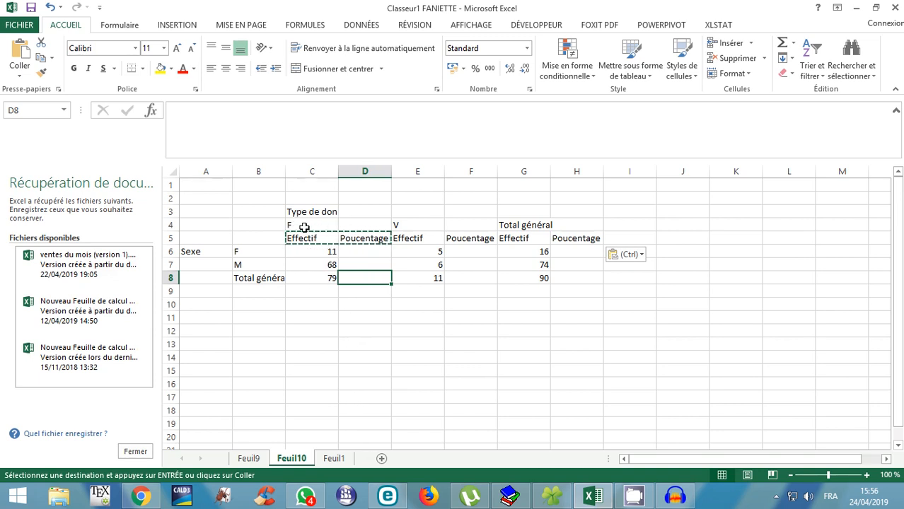
drag(293, 226, 360, 224)
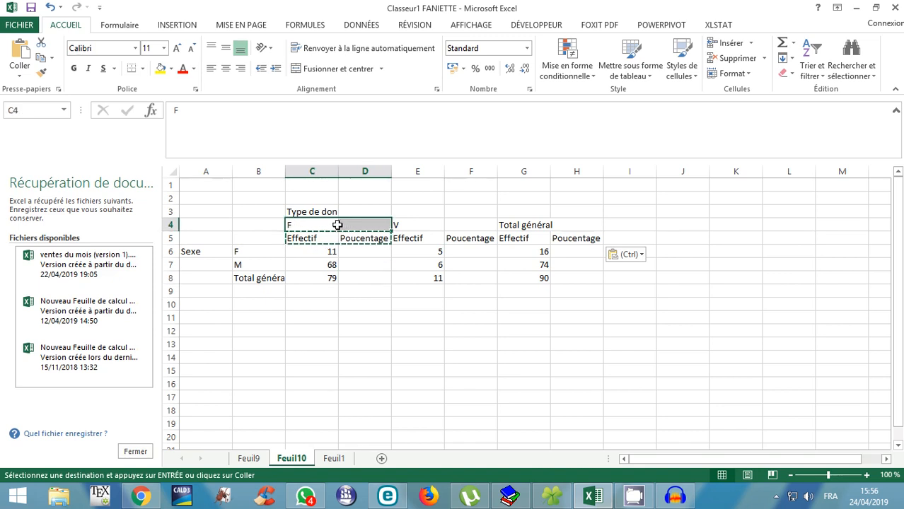
click(346, 277)
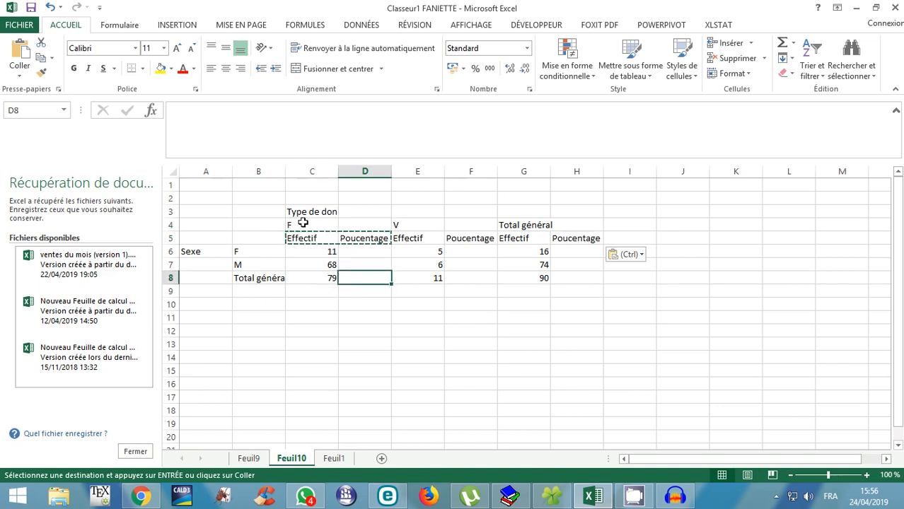
drag(294, 224, 355, 225)
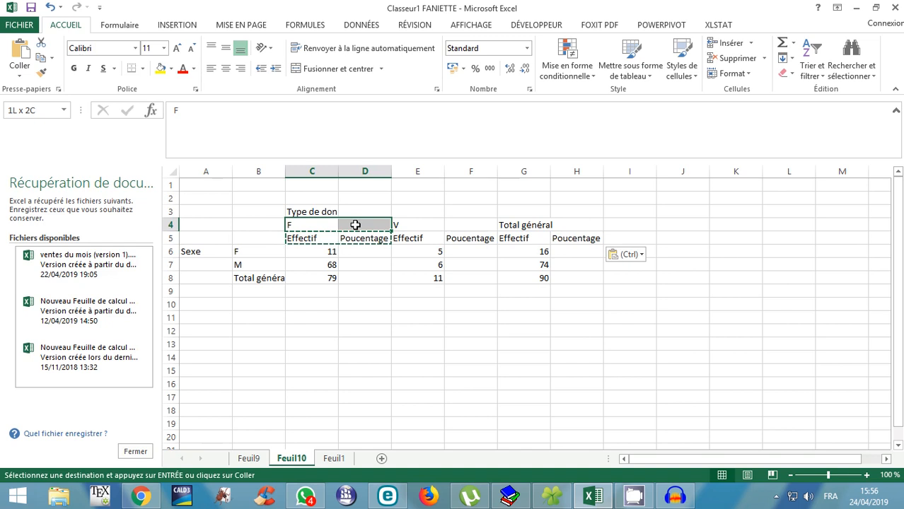
drag(355, 225, 355, 225)
click(322, 71)
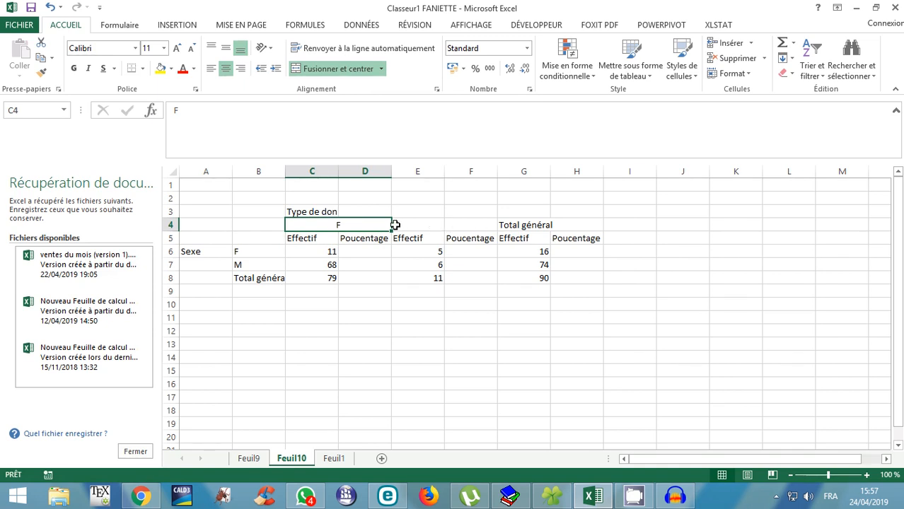
drag(398, 224, 464, 224)
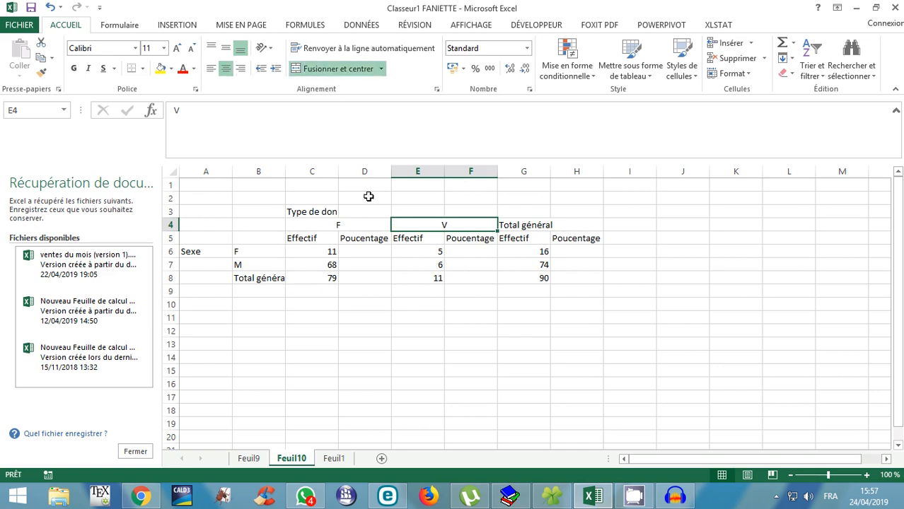
Try merging and centring the "Type de don" heading across C3:H3, and undo the merge.
drag(293, 211, 577, 210)
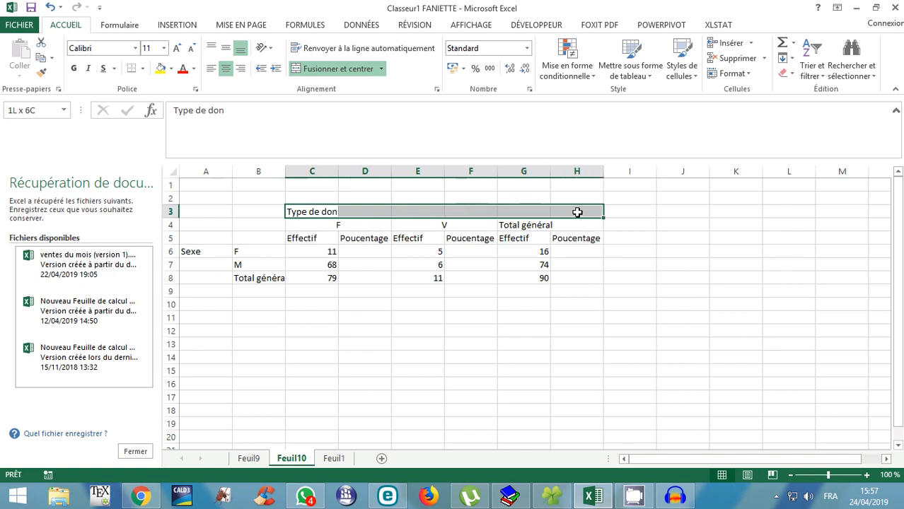
click(318, 74)
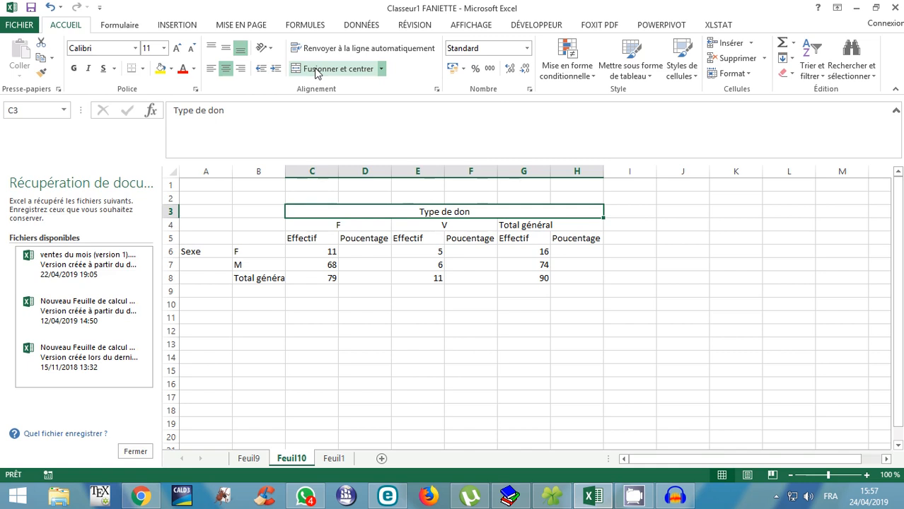
click(49, 7)
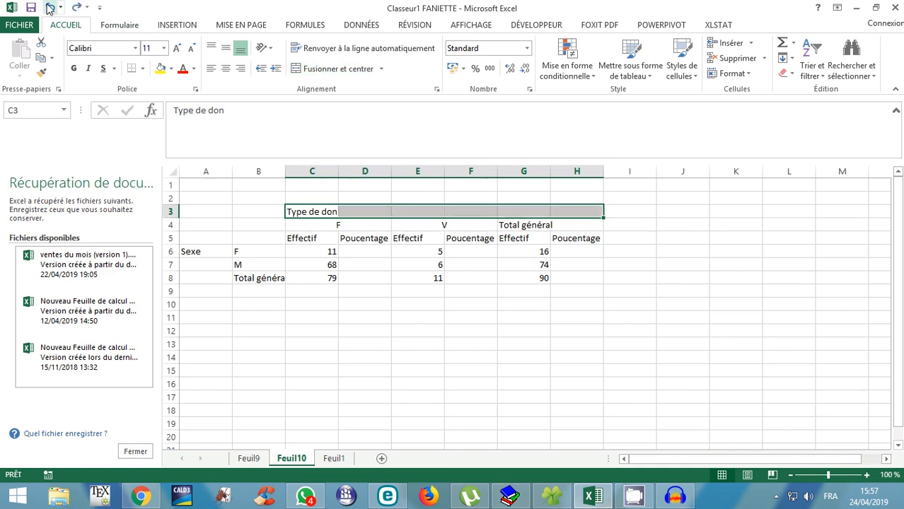
Merge and centre the "Type de don" heading across C3:F3, above the F and V columns only.
drag(303, 209, 477, 210)
click(331, 71)
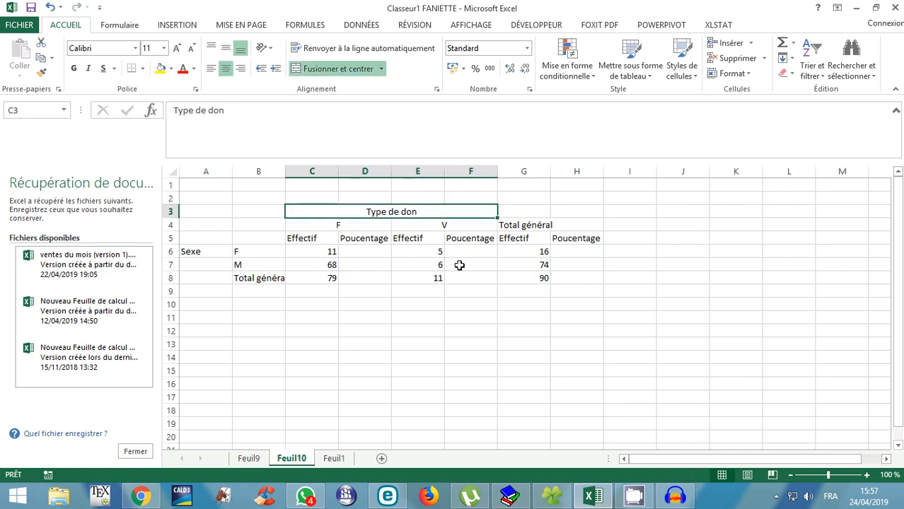
click(425, 294)
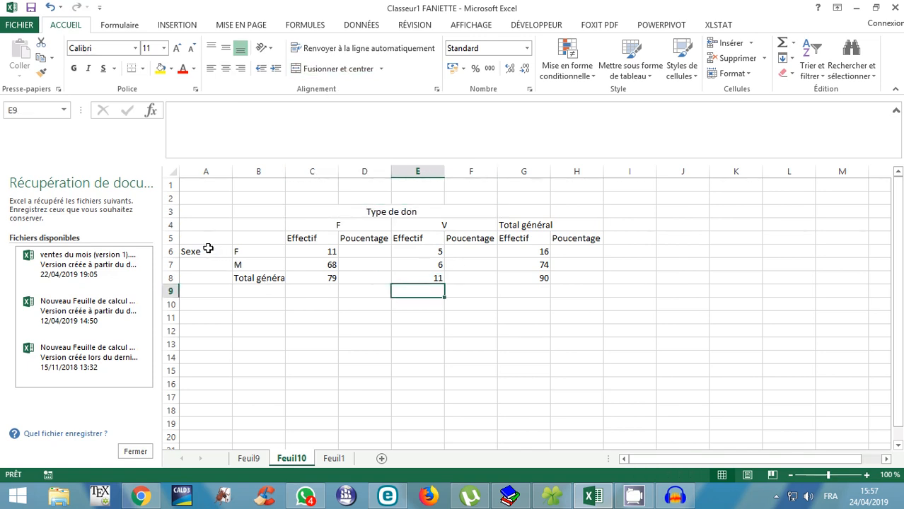
Merge and centre the "Sexe" label across A6:A7 and align it vertically in the middle.
drag(208, 248, 210, 262)
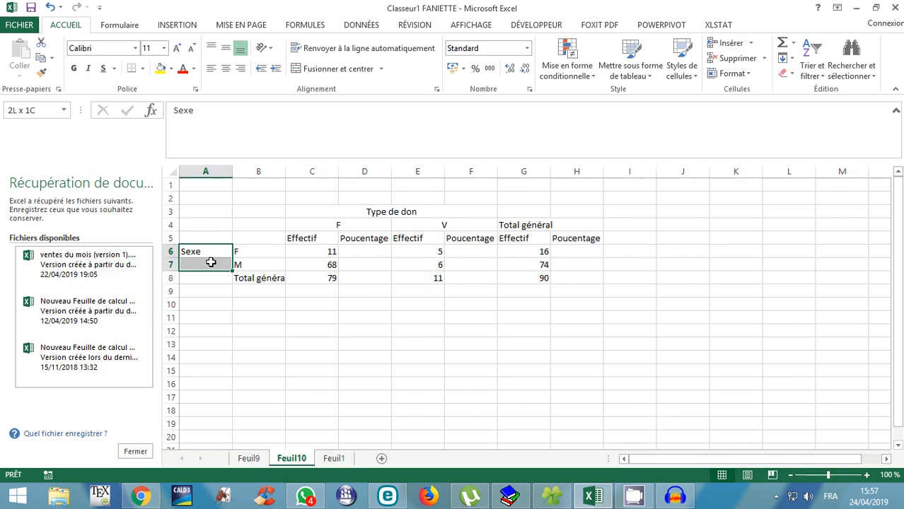
drag(211, 263, 211, 263)
right_click(210, 262)
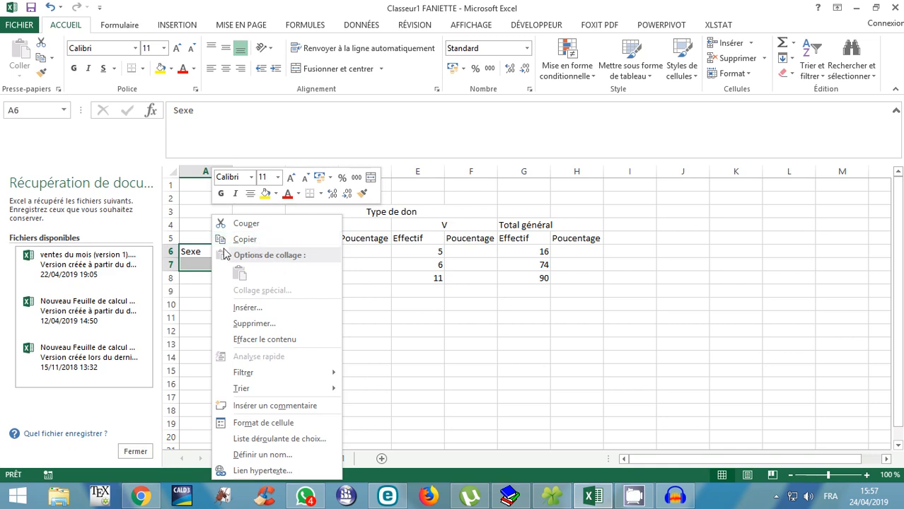
key(Escape)
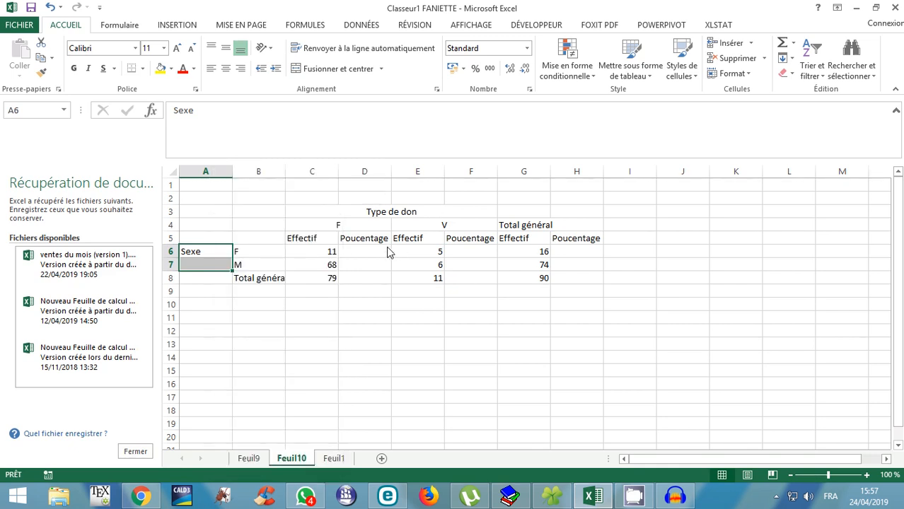
click(331, 70)
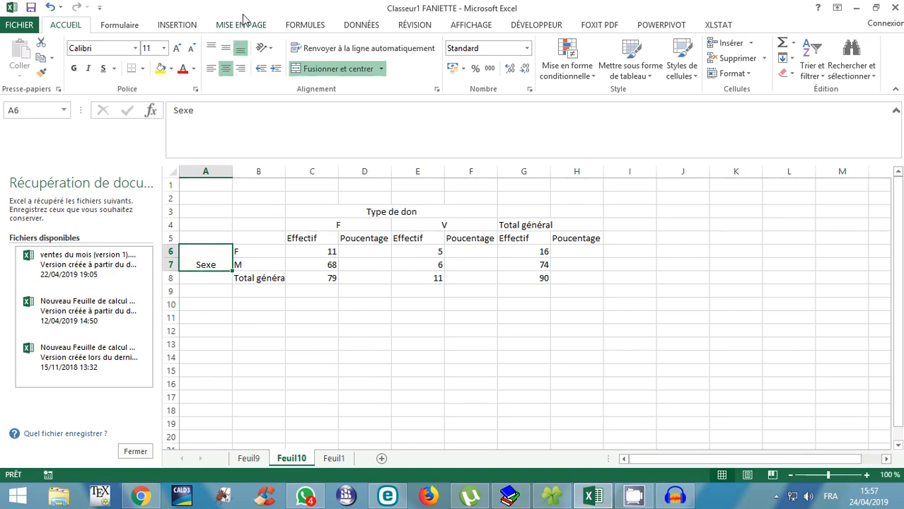
click(227, 49)
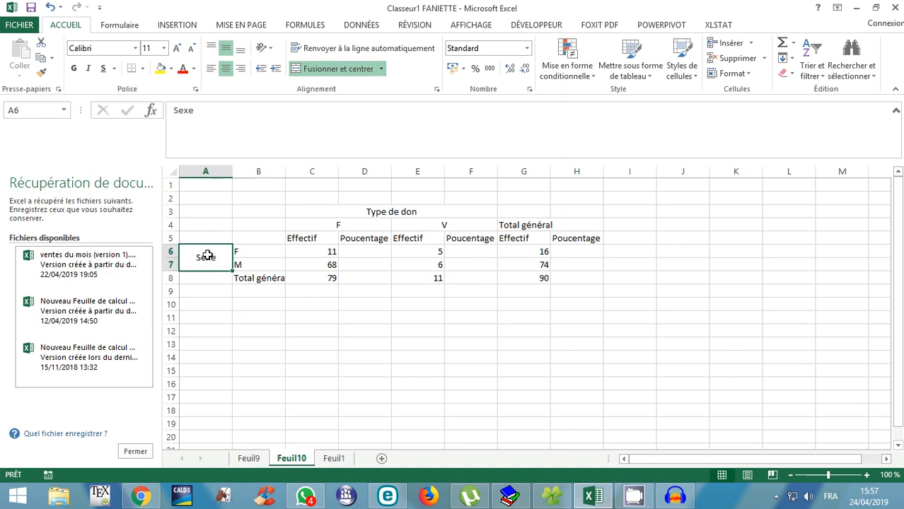
click(346, 328)
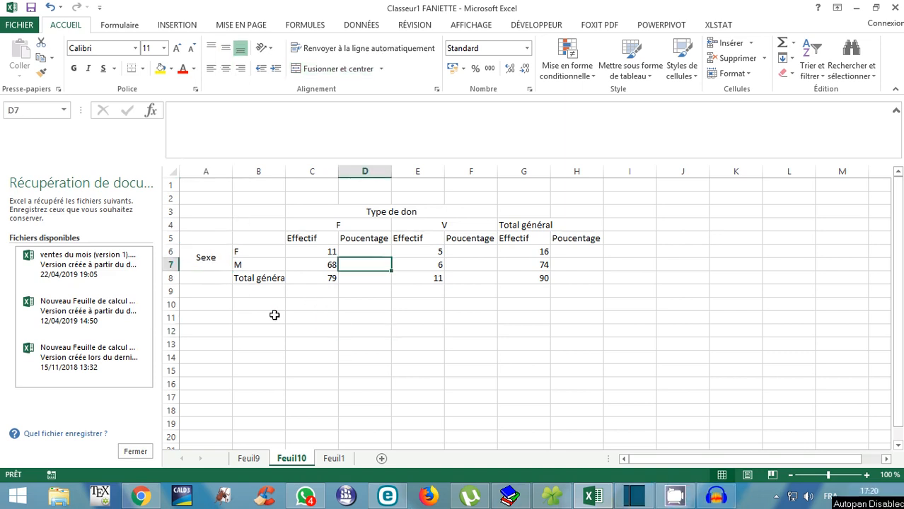
Calculate the F donation percentage for sex F by entering =100*C6/G8 in cell D6.
click(249, 320)
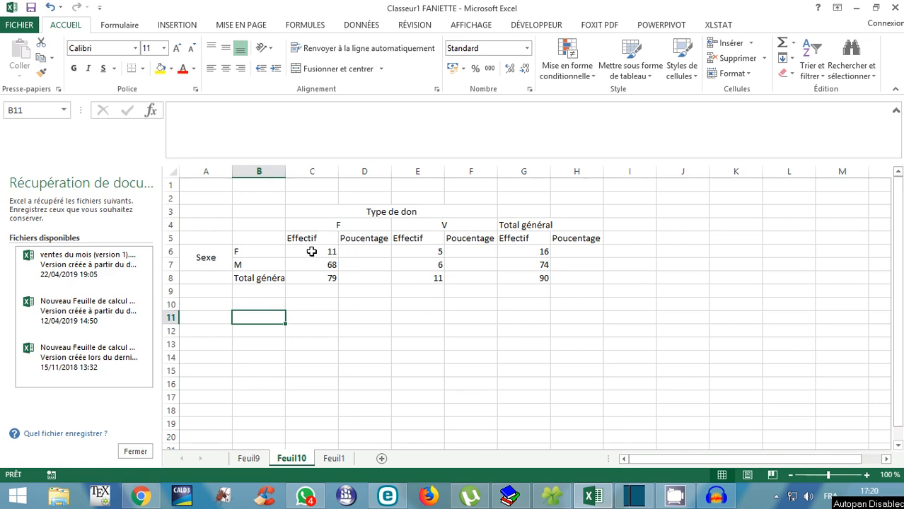
click(363, 252)
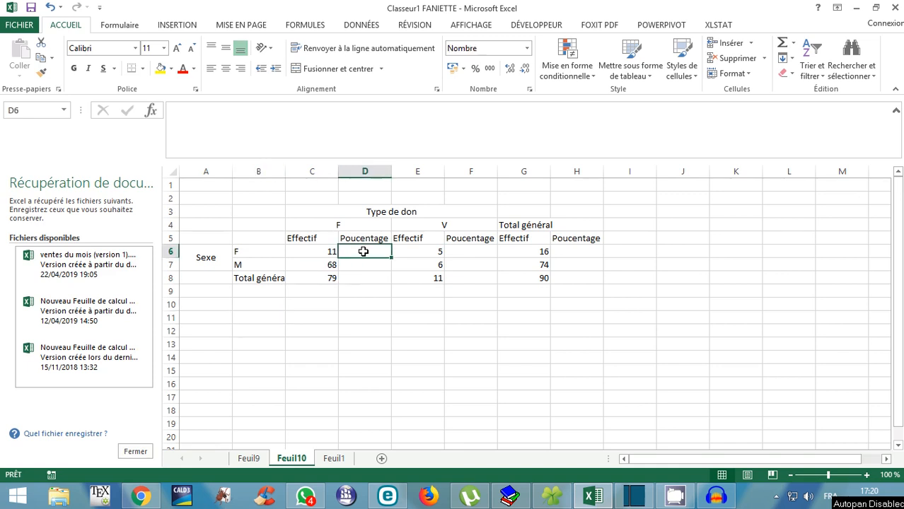
text(=)
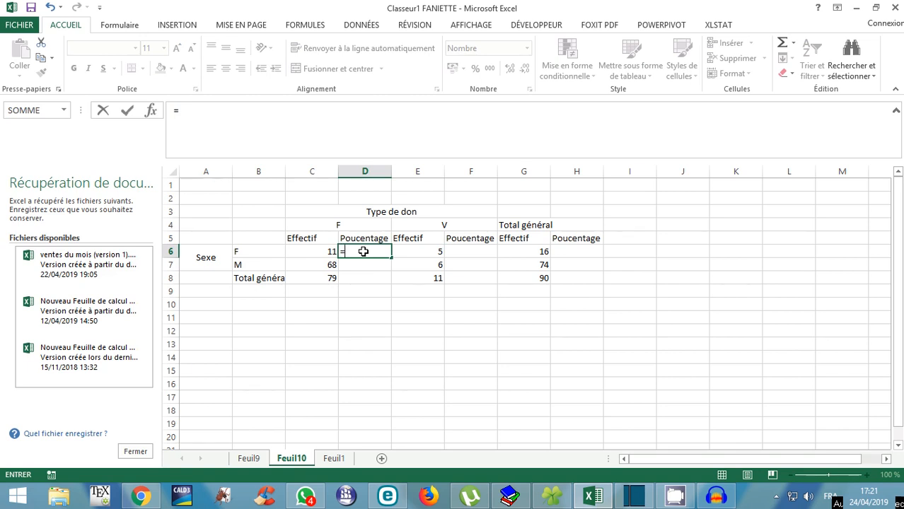
text(100*)
click(316, 252)
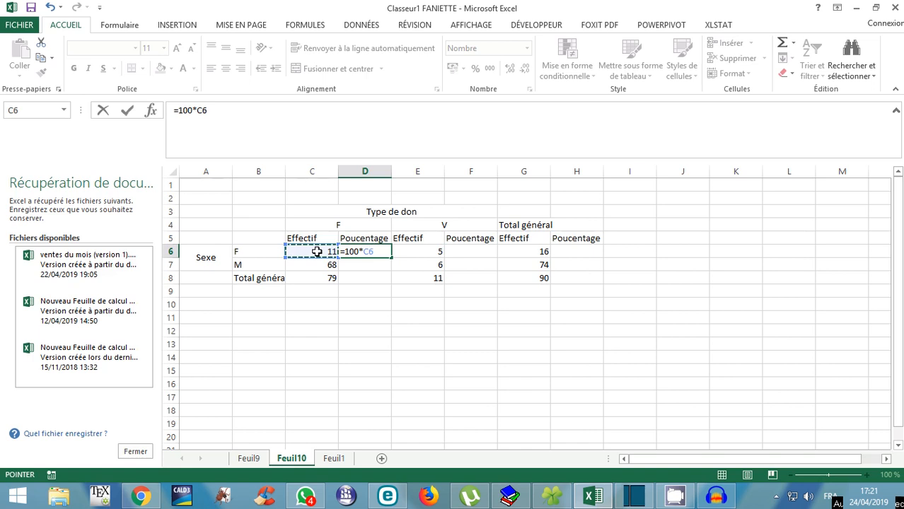
text(/)
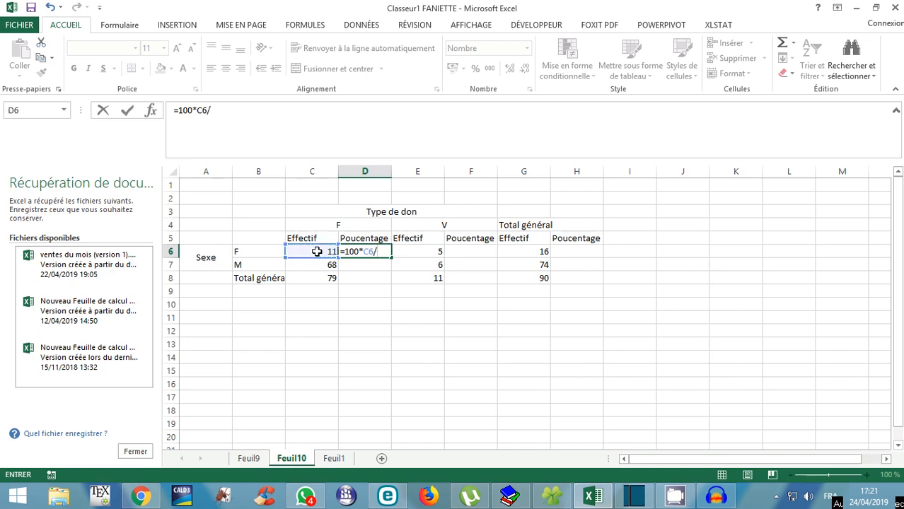
click(540, 279)
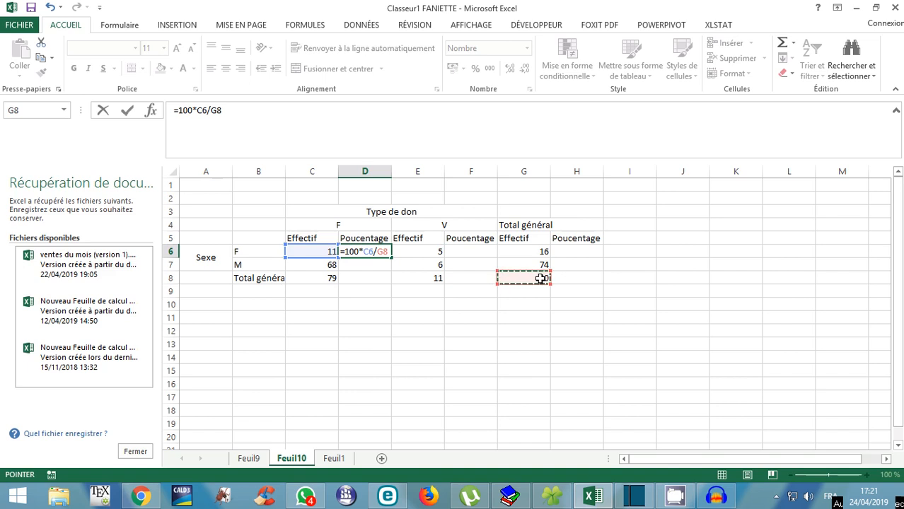
key(Return)
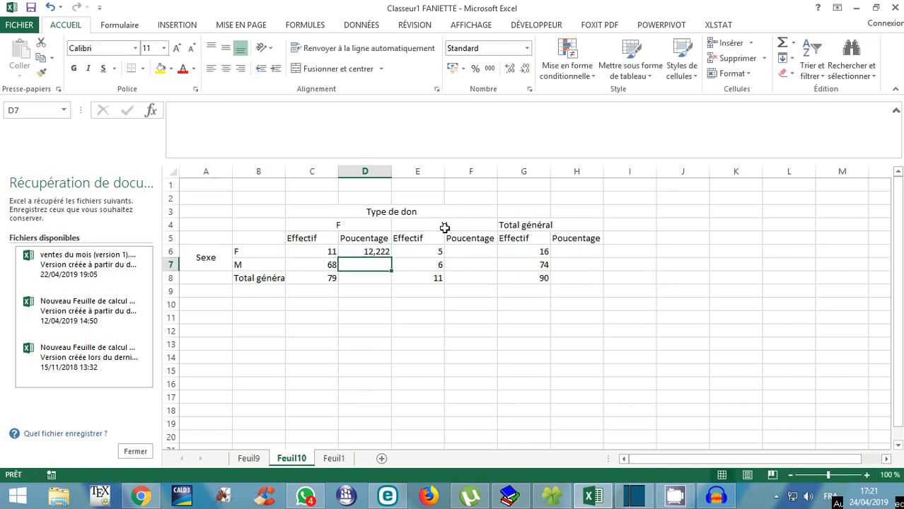
Try out more and fewer decimals on the percentage in D6, and settle on two decimal places.
click(378, 252)
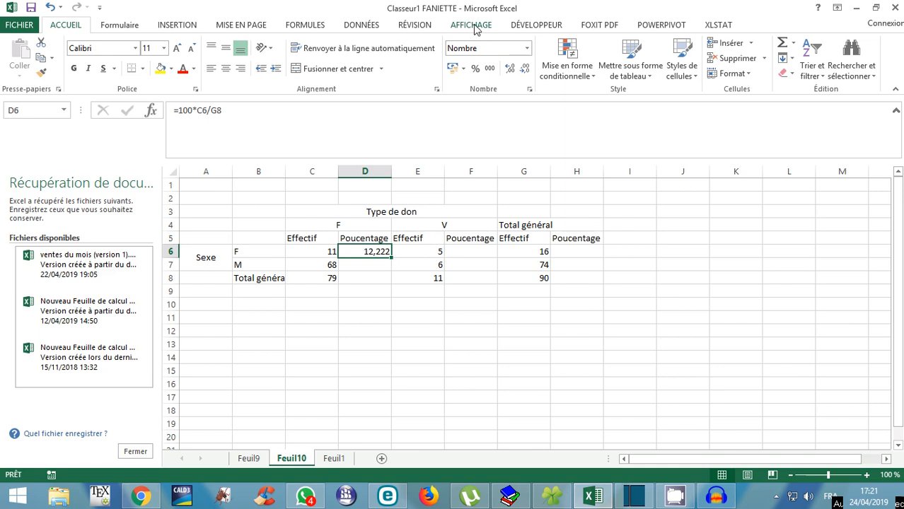
click(525, 68)
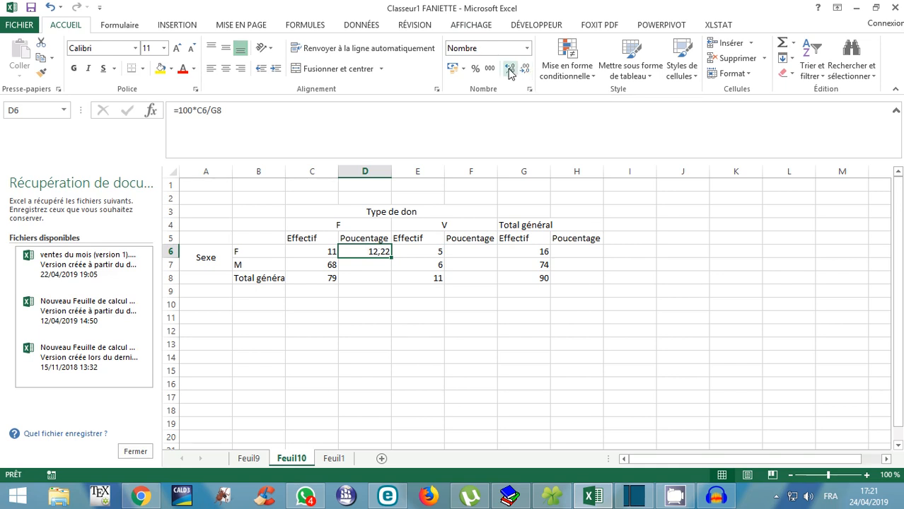
click(510, 68)
click(509, 68)
click(509, 68)
click(510, 68)
click(509, 69)
click(525, 69)
click(525, 69)
click(525, 68)
click(525, 69)
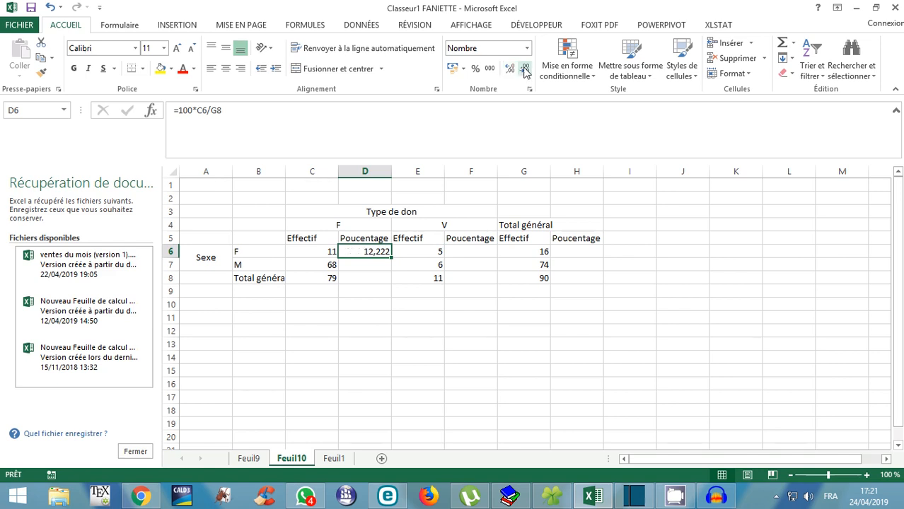
click(525, 68)
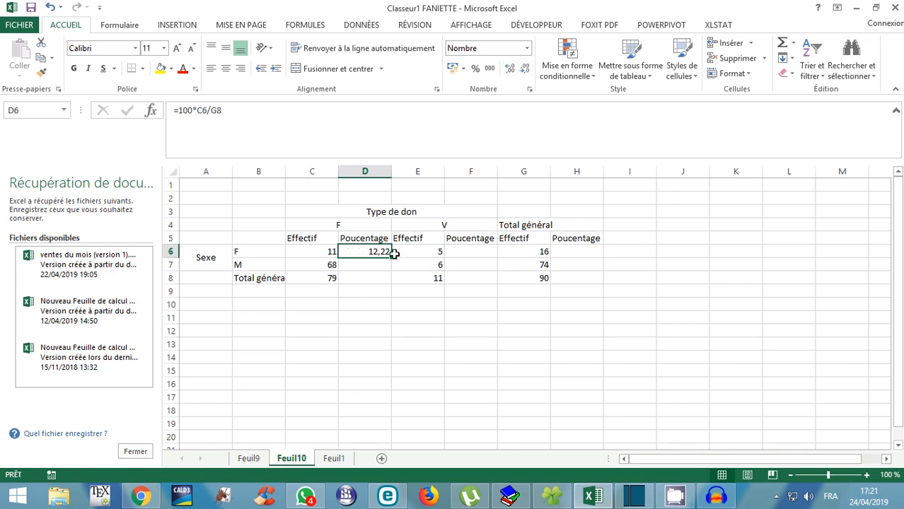
click(359, 268)
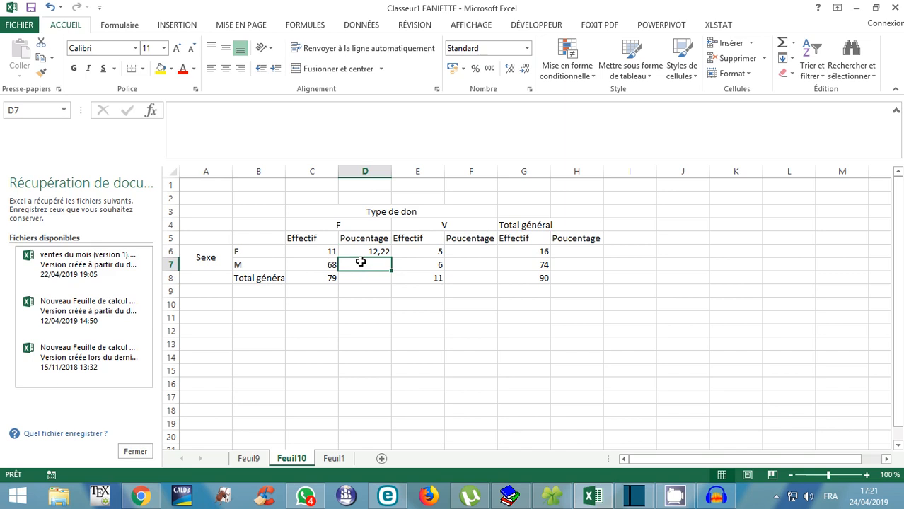
Make the total reference absolute in D6 so the formula reads =100*C6/$G$8, and fill it down to D8.
click(383, 250)
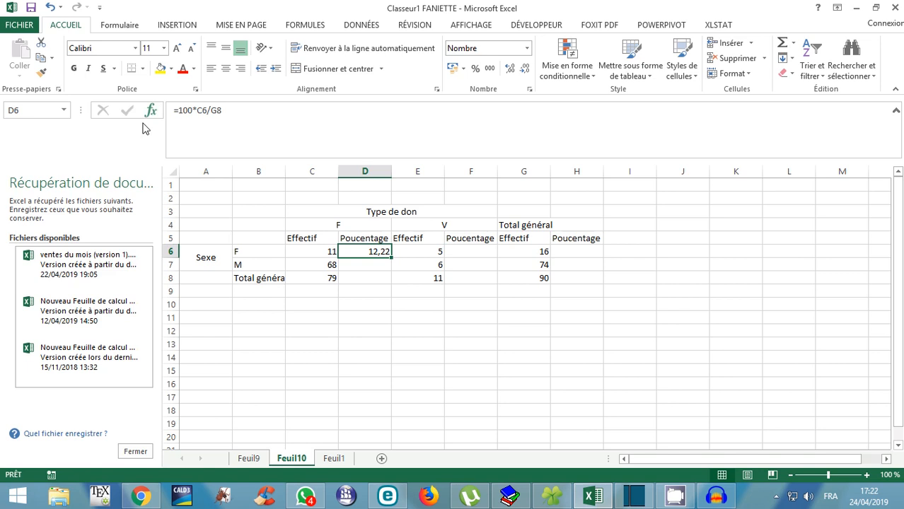
click(212, 111)
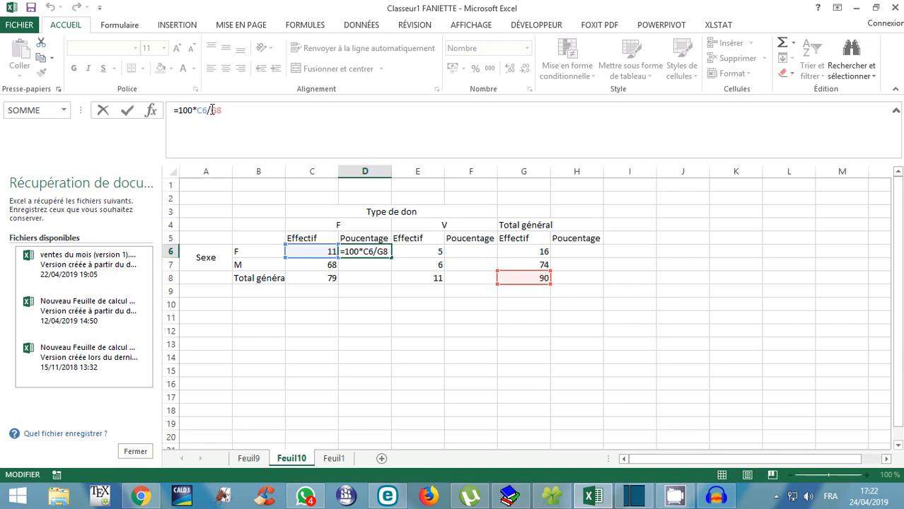
text($G$)
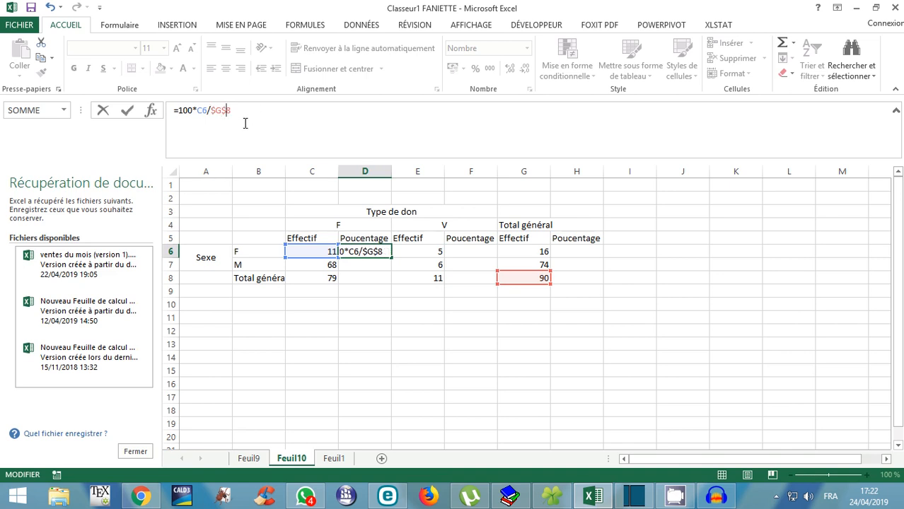
key(Return)
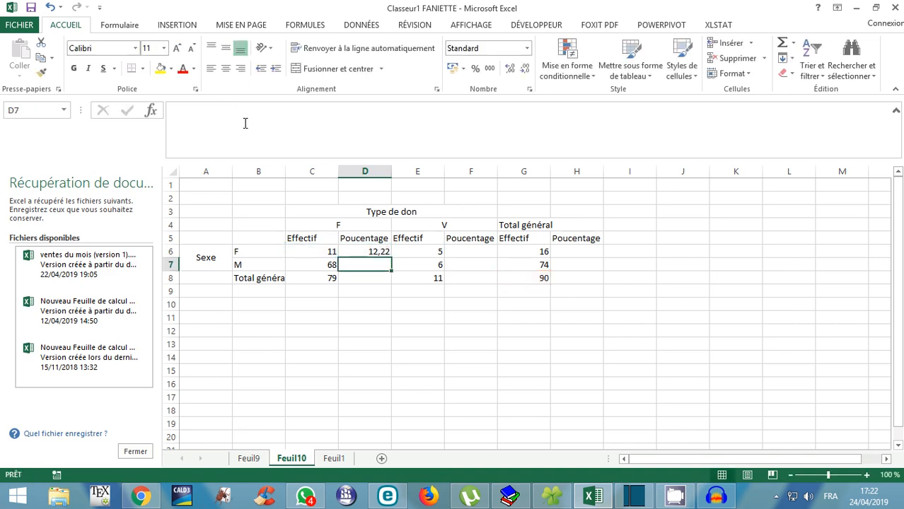
click(369, 252)
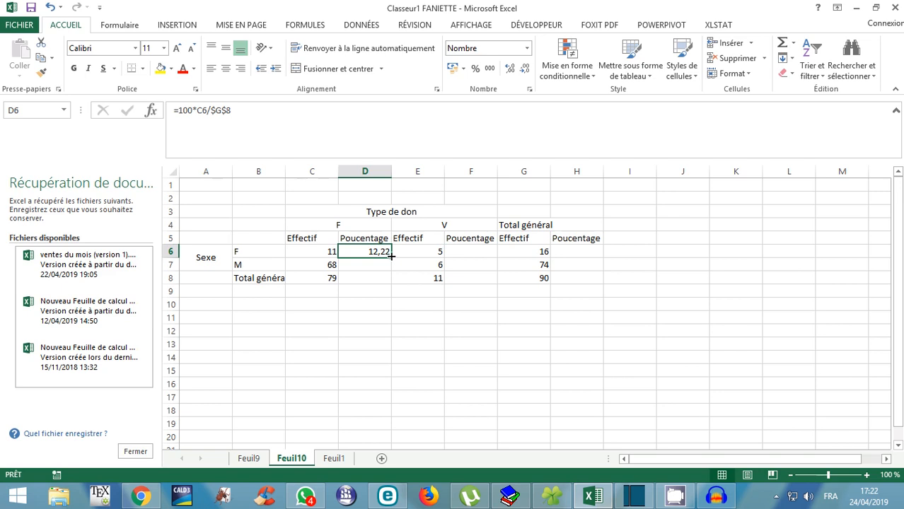
drag(391, 256, 382, 278)
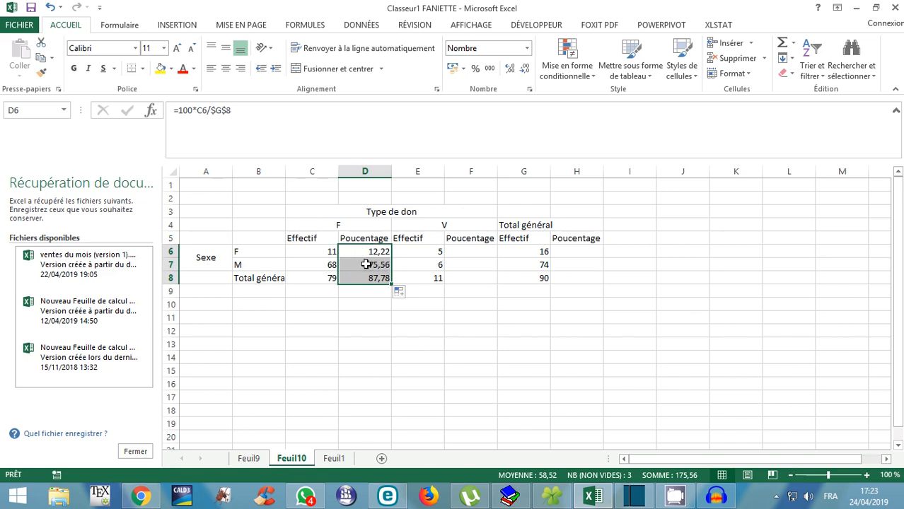
Calculate the V donation percentage for sex F by entering =100*E6/G8 in cell F6.
click(468, 251)
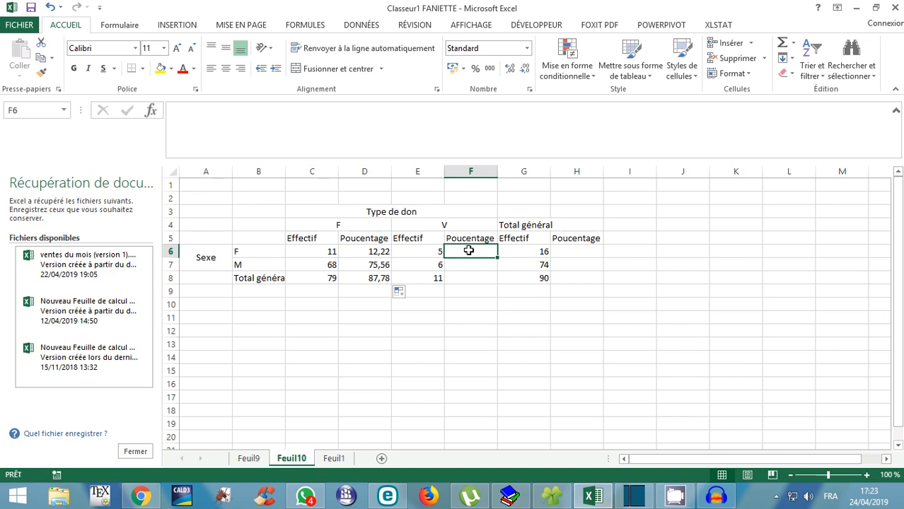
text(=)
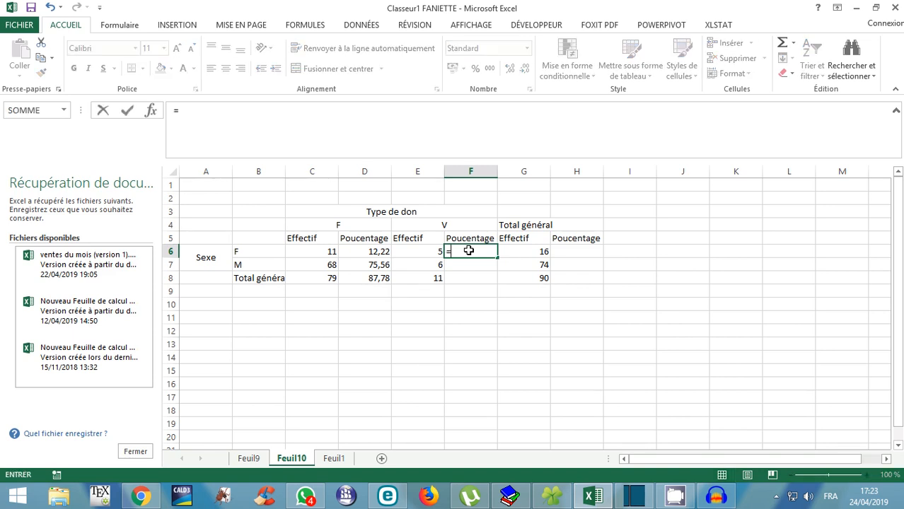
text(100*)
click(422, 253)
text(/)
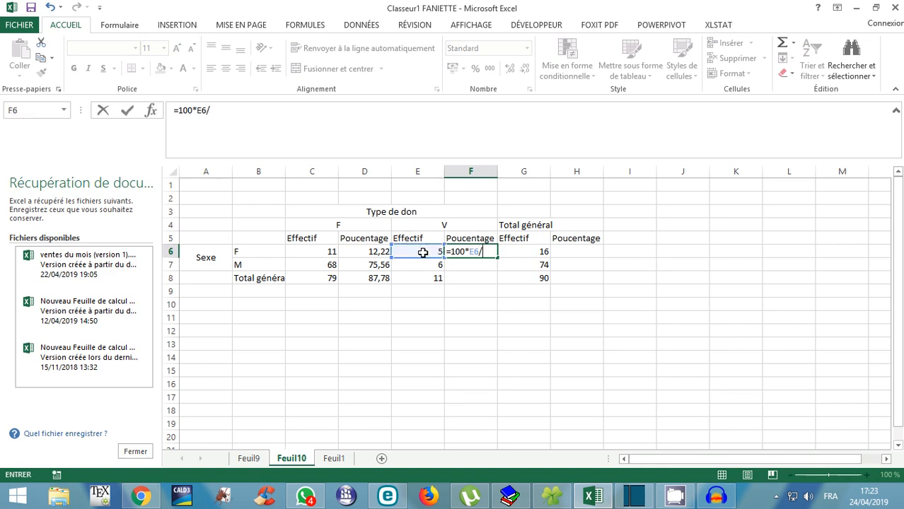
click(541, 277)
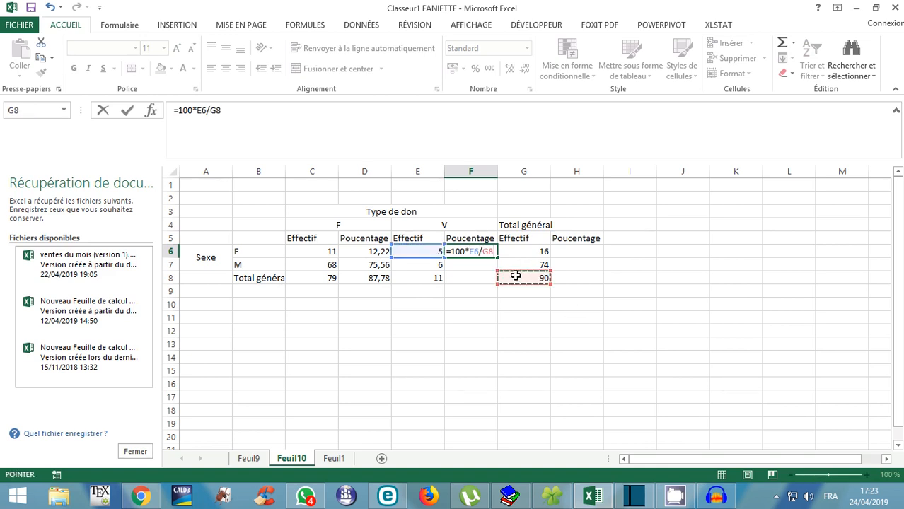
key(Return)
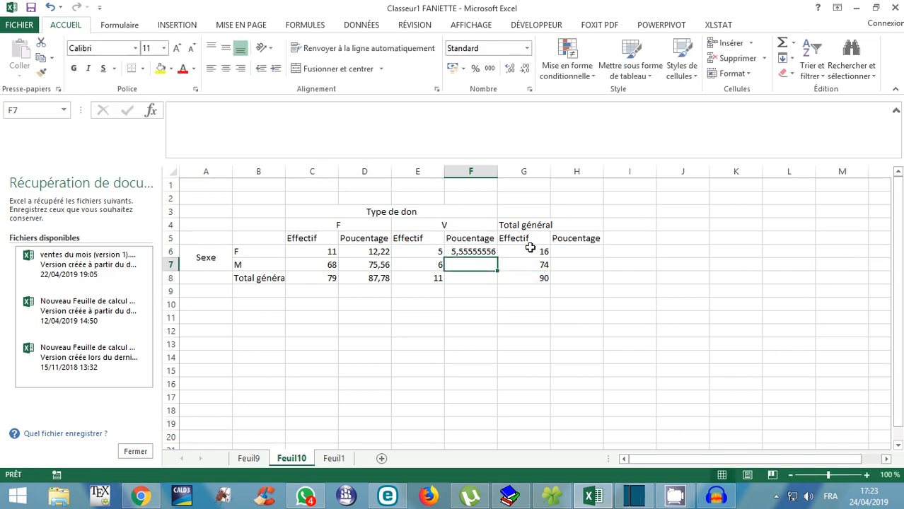
Reduce the percentage in F6 to two decimal places.
click(467, 250)
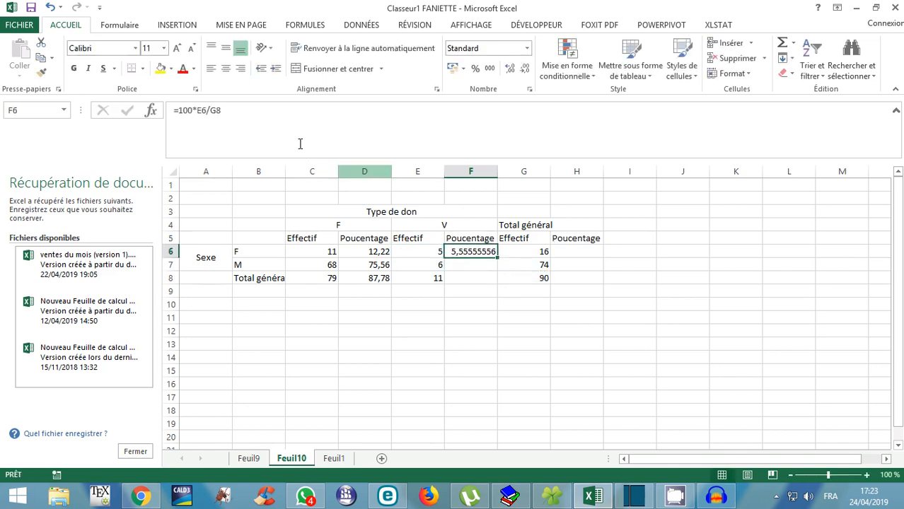
click(527, 68)
click(527, 68)
click(527, 68)
click(527, 68)
click(527, 68)
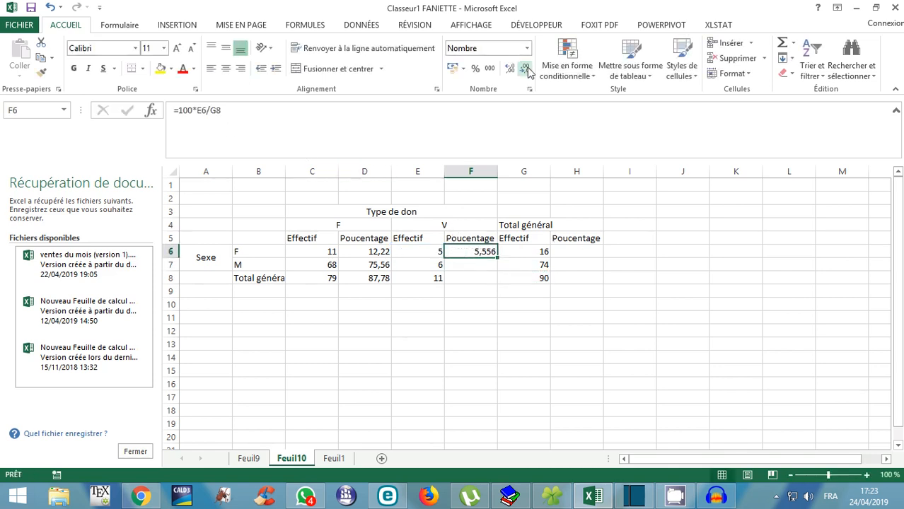
click(525, 68)
Change the F6 formula to =100*E6/$G$8 with an absolute total reference, and fill it down to F8.
click(214, 111)
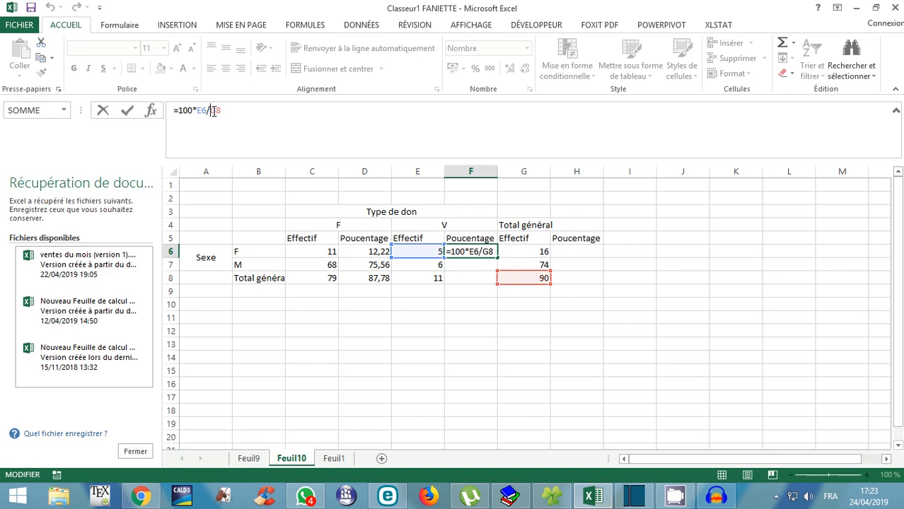
text($G$)
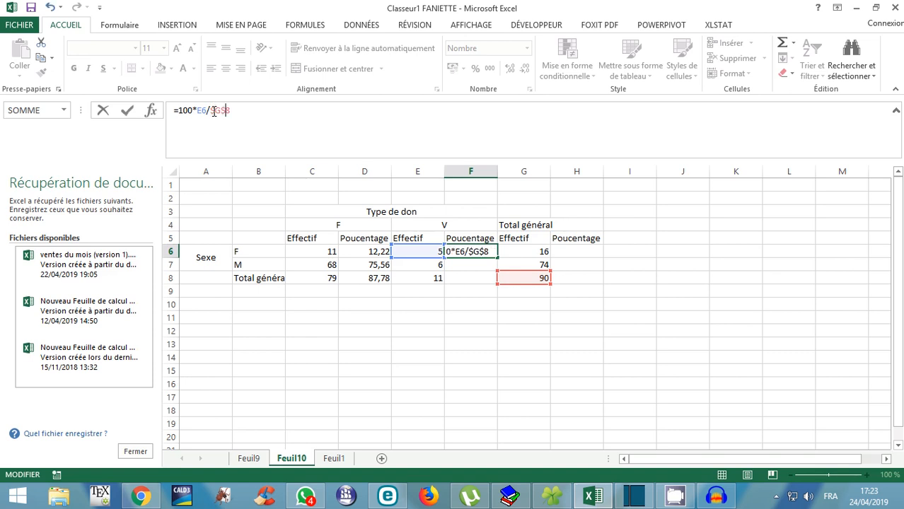
key(Return)
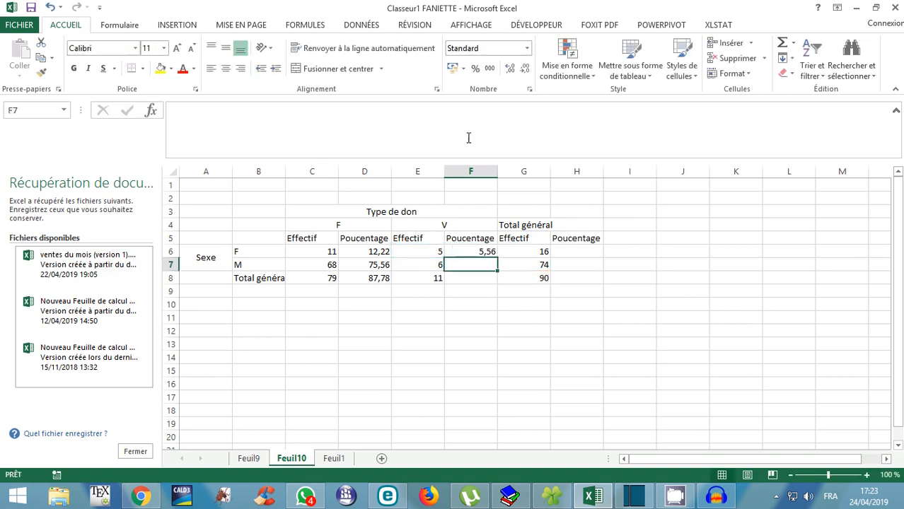
click(484, 251)
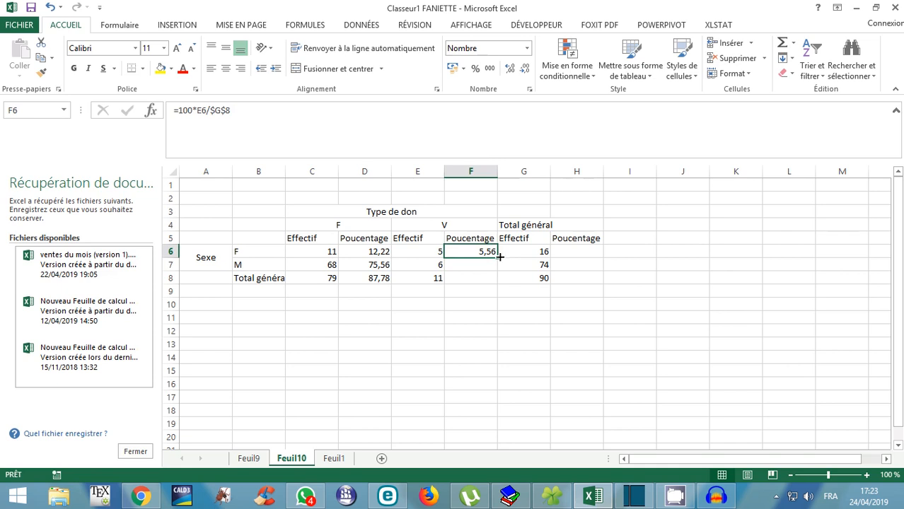
drag(496, 258, 493, 289)
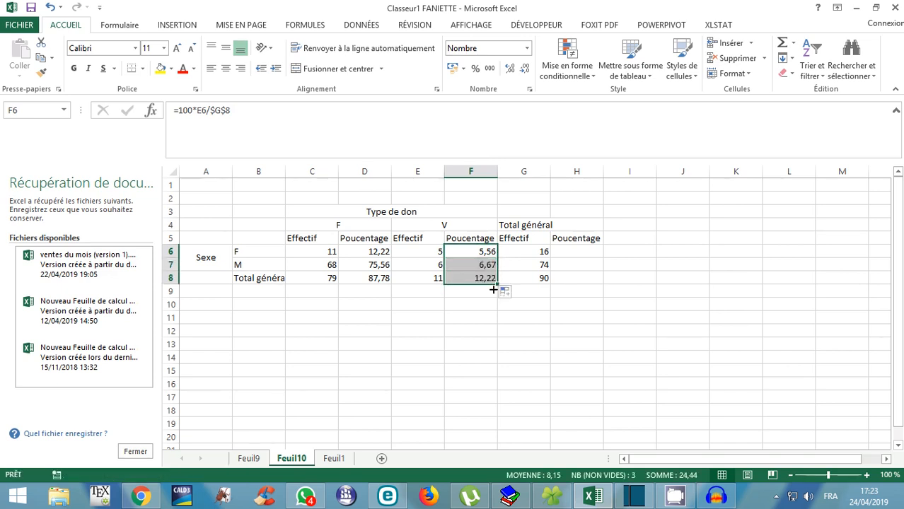
Calculate the grand-total percentage for sex F by entering =100*G6/$G$8 in cell H6.
click(579, 251)
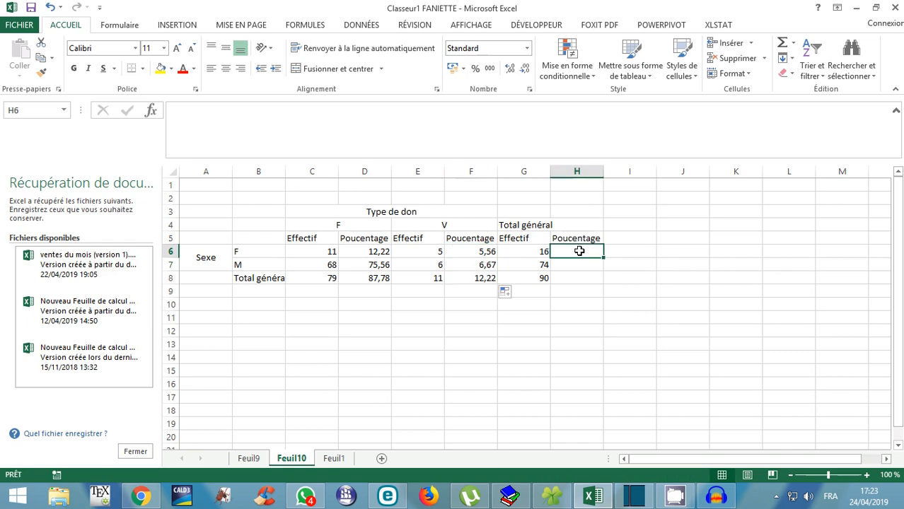
text(=)
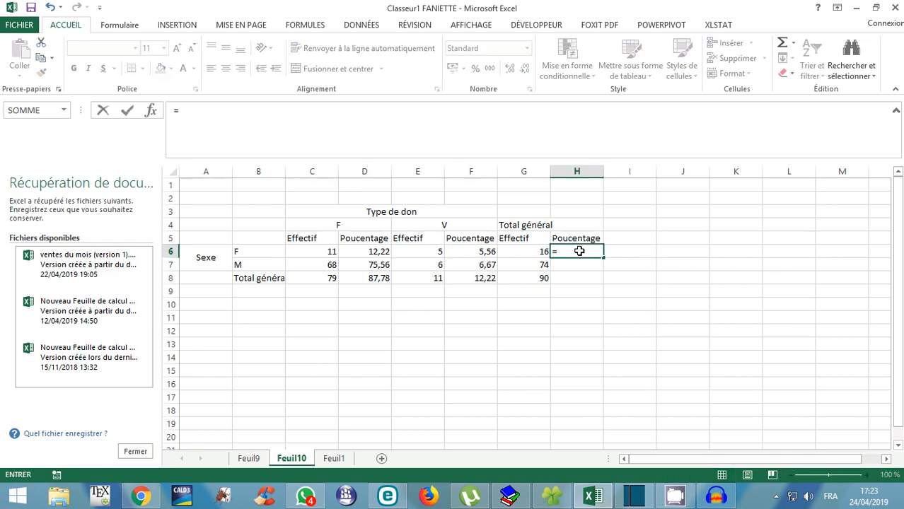
text(100*)
click(520, 252)
text(/)
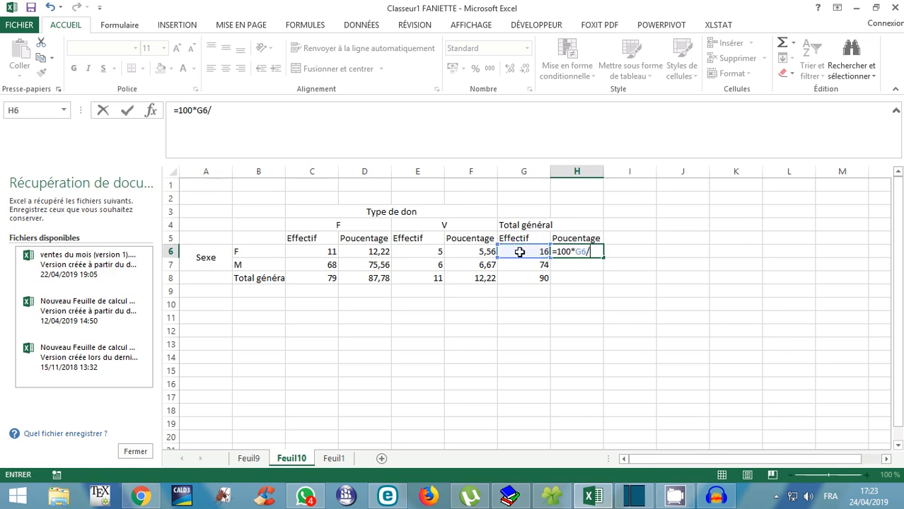
click(536, 279)
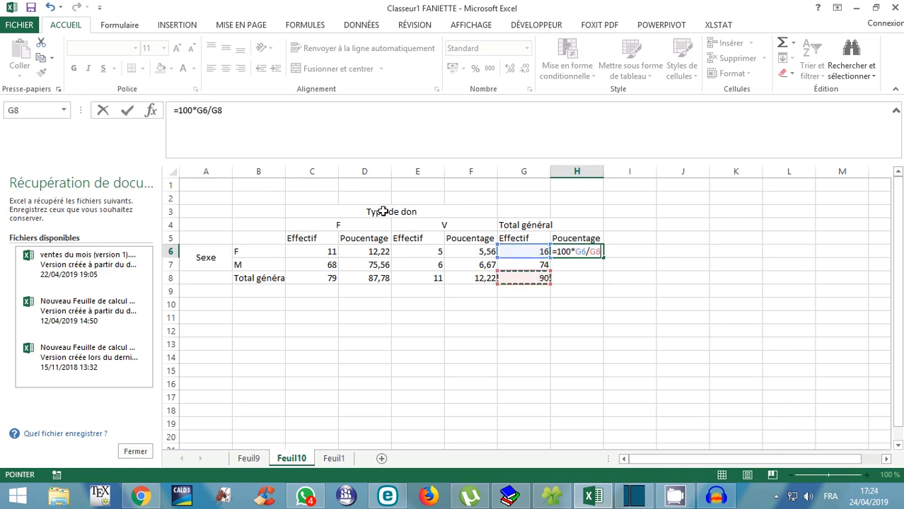
click(213, 111)
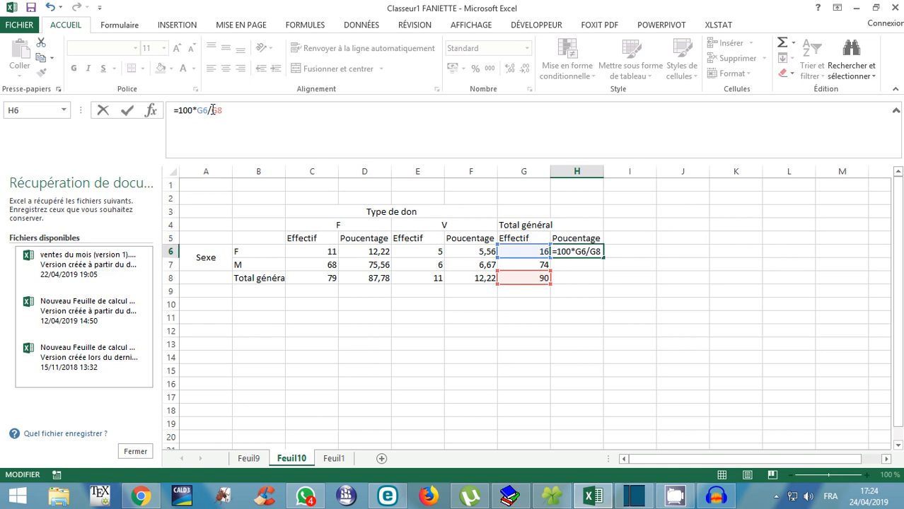
text($G$)
key(Return)
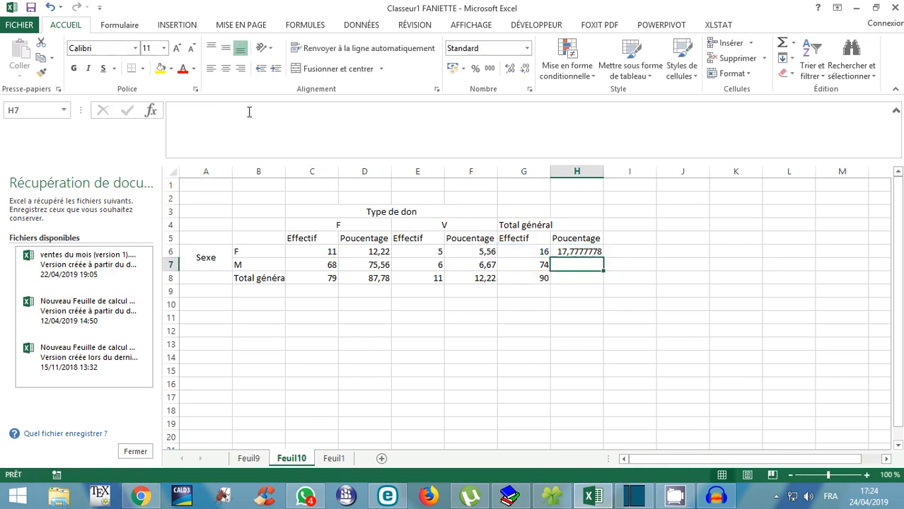
Reduce the percentage in H6 to two decimal places and fill the formula down to H8.
click(583, 251)
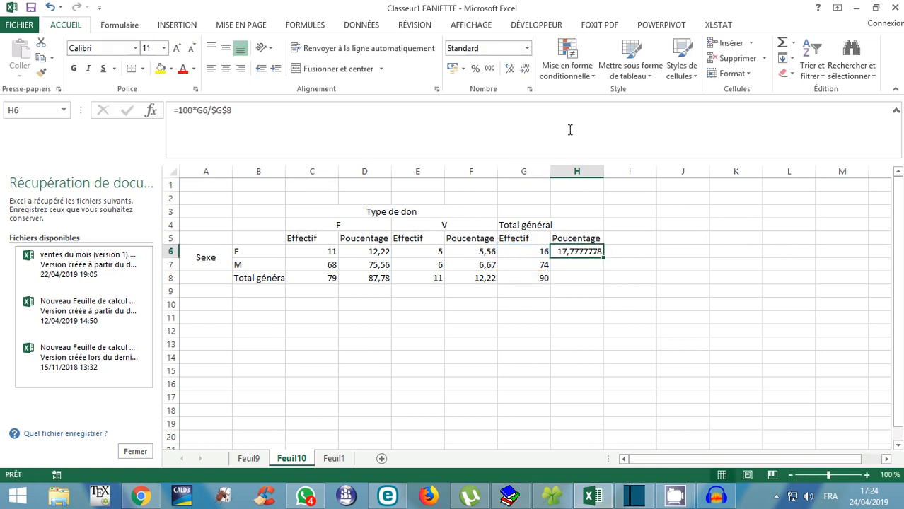
click(526, 68)
click(526, 68)
click(526, 68)
click(526, 68)
click(525, 68)
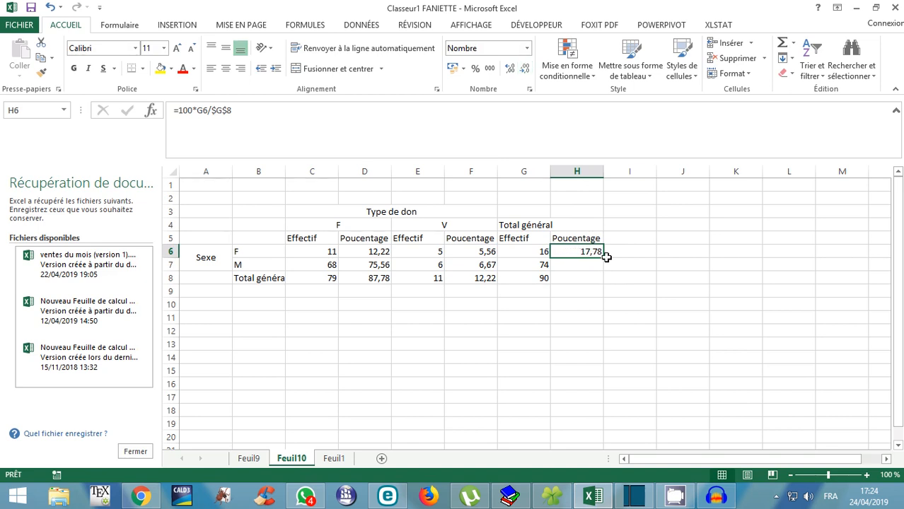
drag(605, 259, 601, 286)
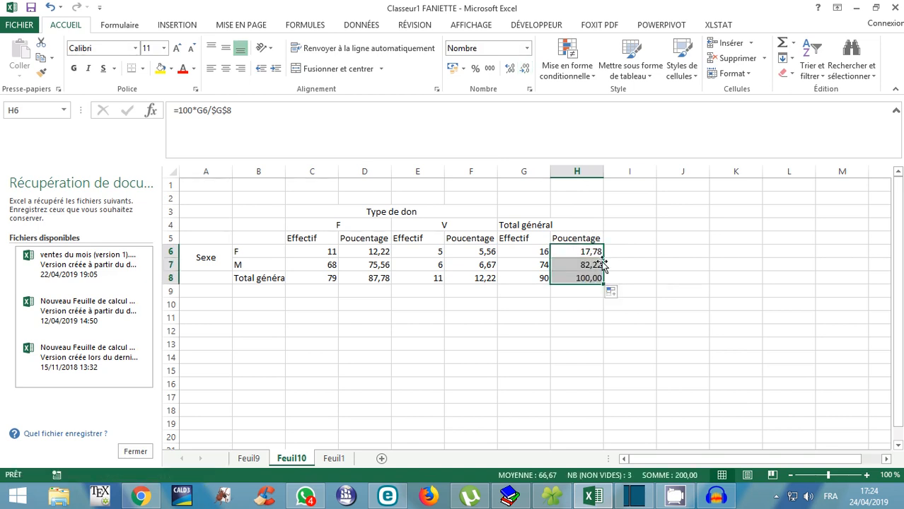
Remove the decimal places from the overall total percentage in H8.
click(595, 278)
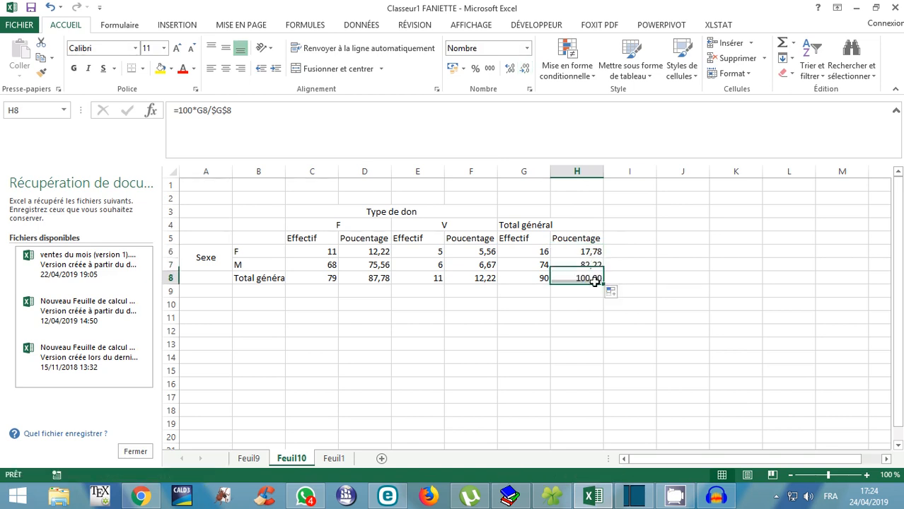
click(509, 69)
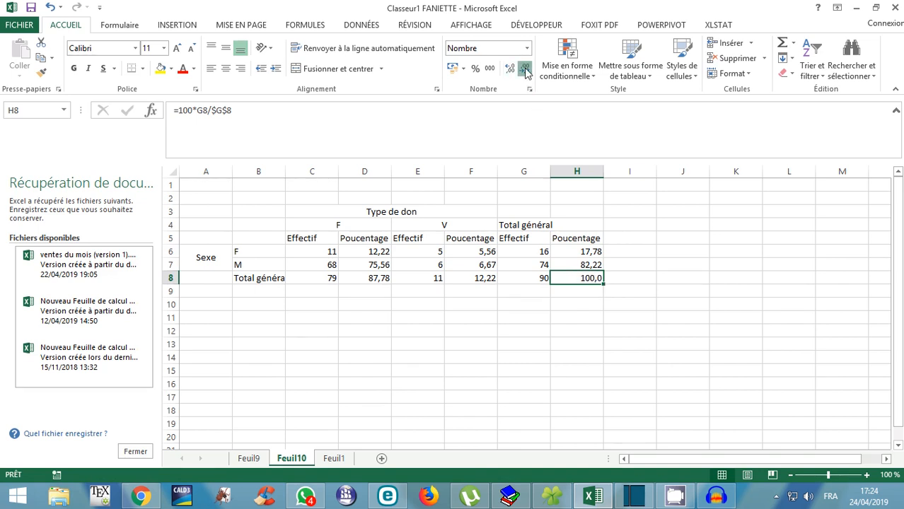
click(526, 71)
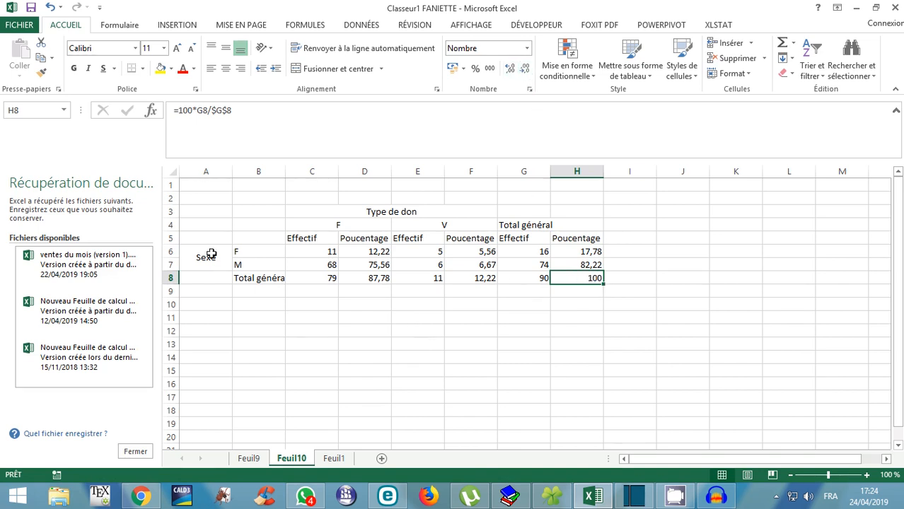
Format A3:H8 as a table with headers, using the dark (Foncé) style with a purple header and green bands.
click(189, 213)
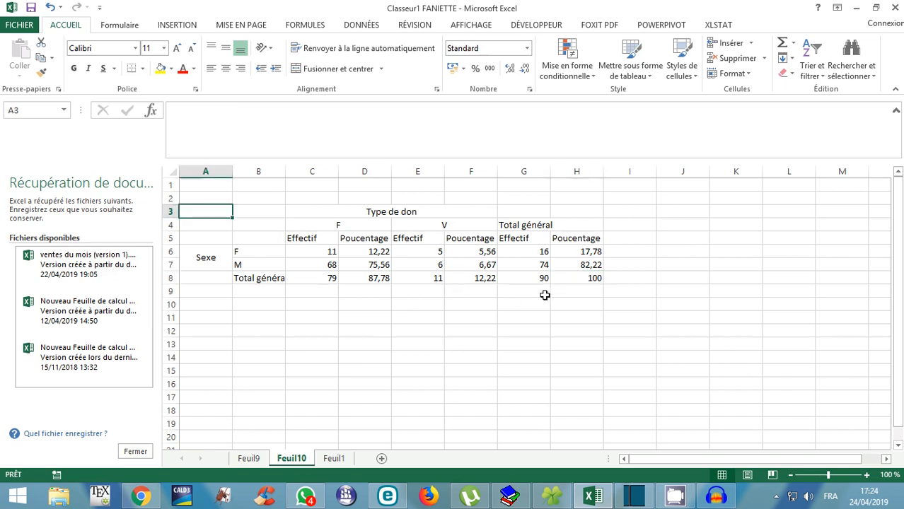
drag(208, 213, 595, 279)
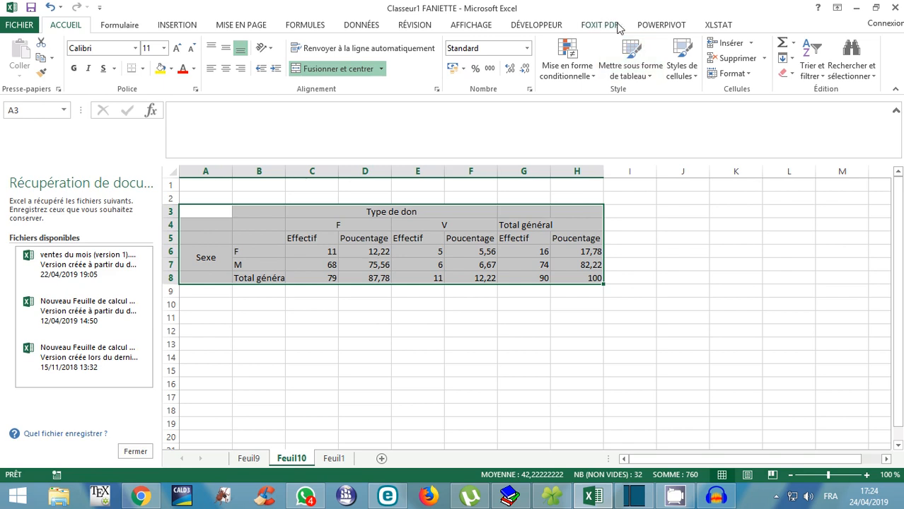
click(646, 79)
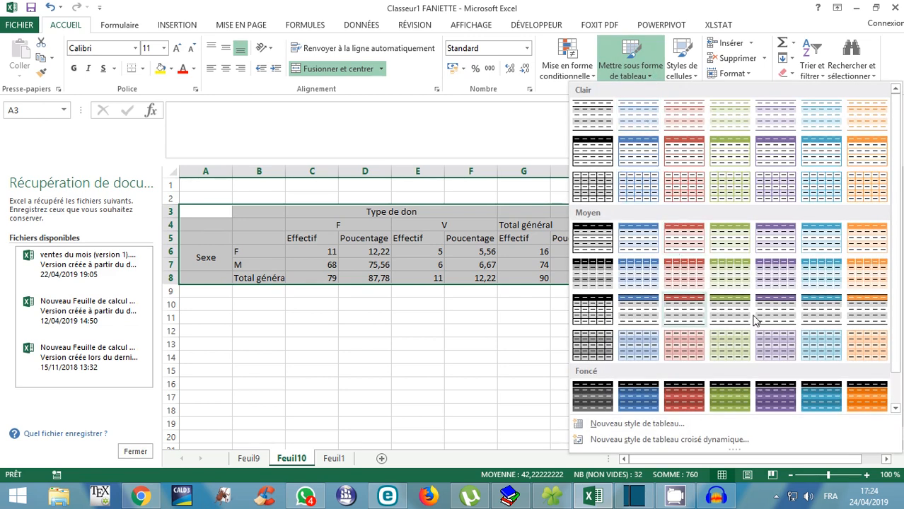
scroll(775, 347, down, 1)
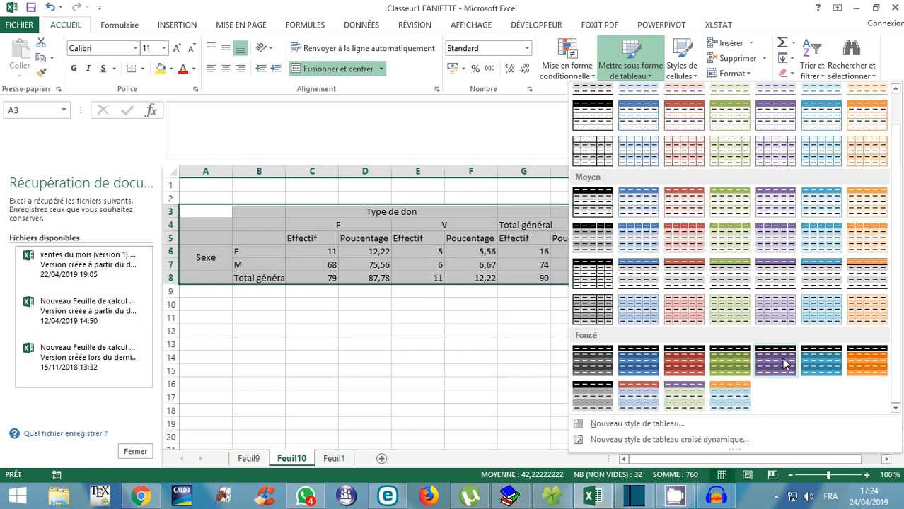
click(682, 394)
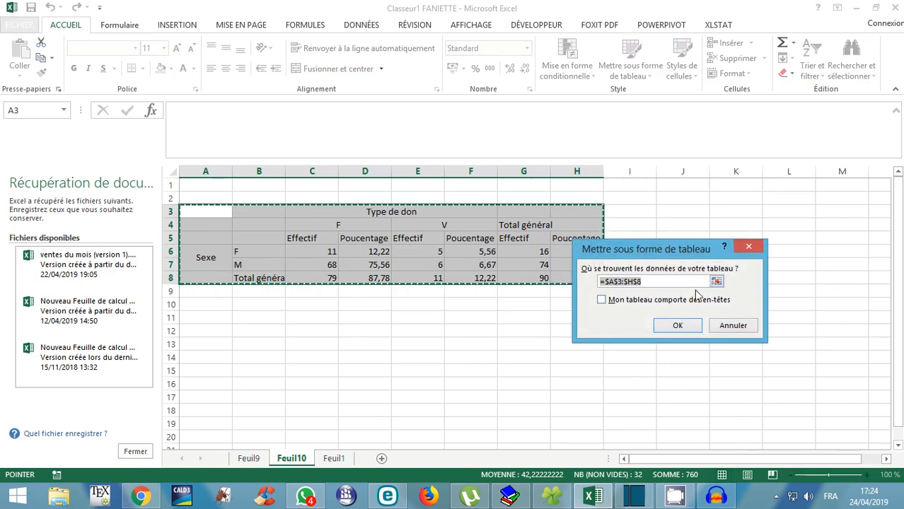
click(602, 300)
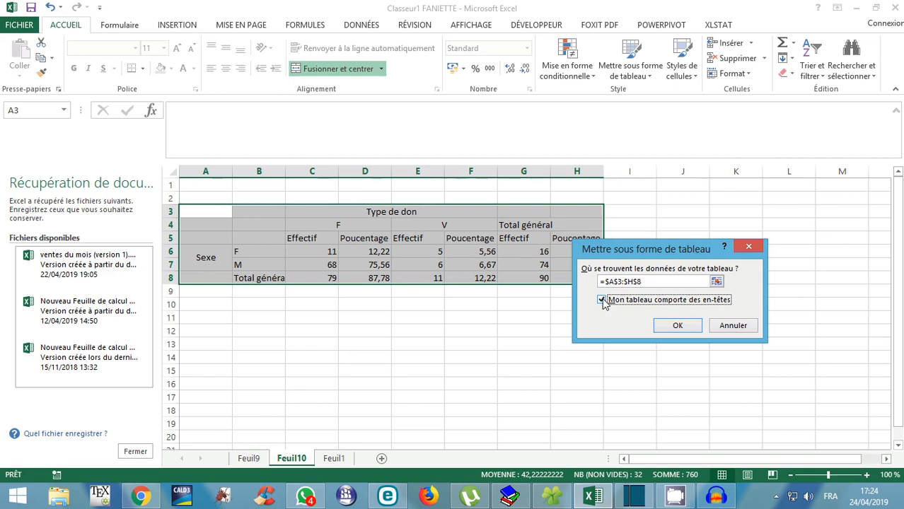
click(679, 329)
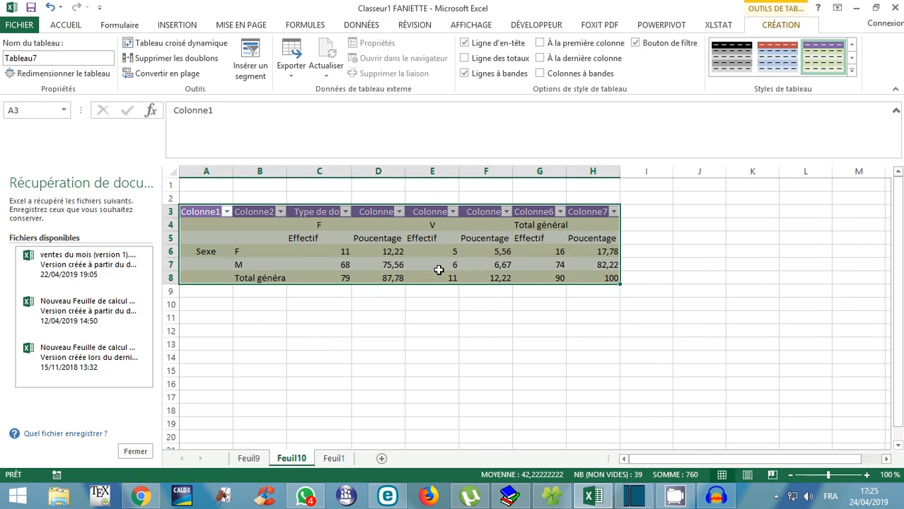
Change the table's style to the green banded style in the second row of the medium (Moyen) group.
click(853, 70)
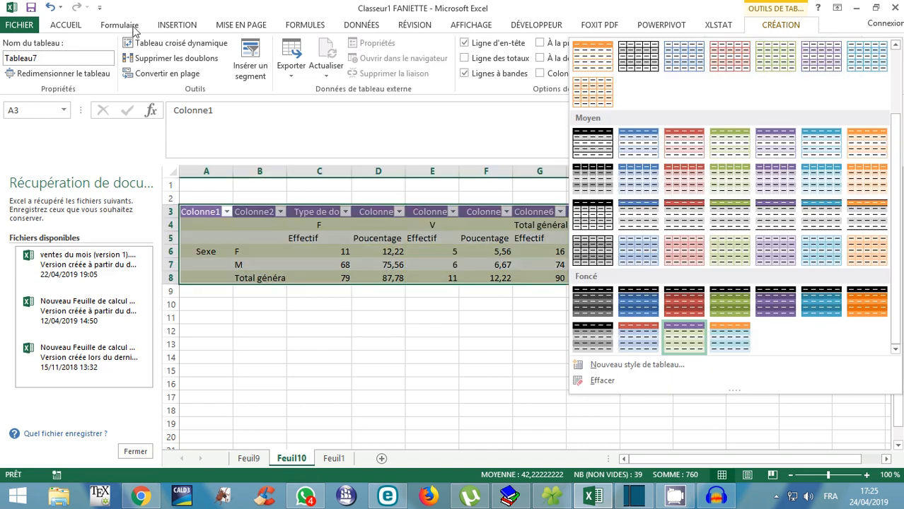
key(Escape)
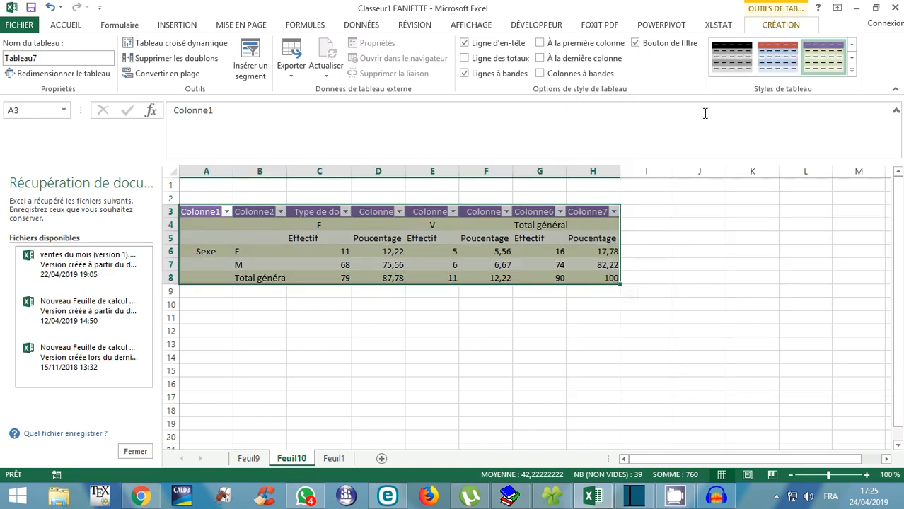
click(853, 73)
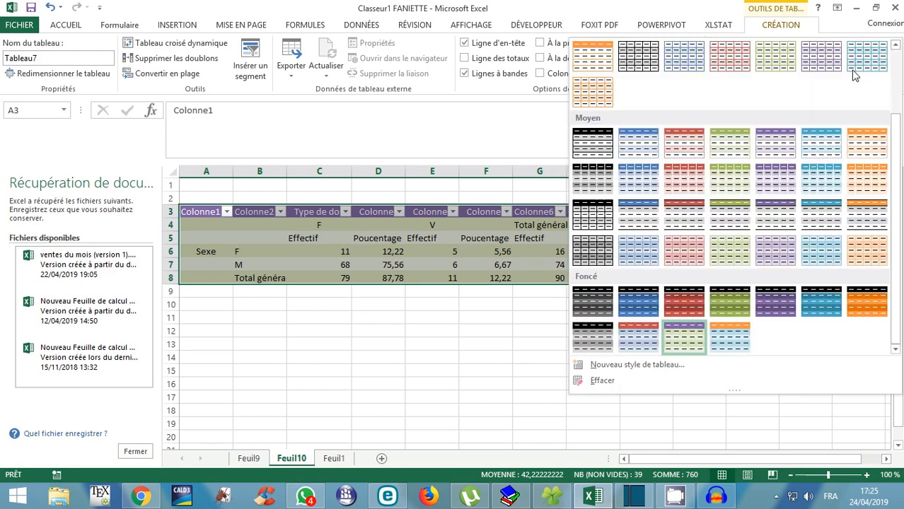
click(738, 182)
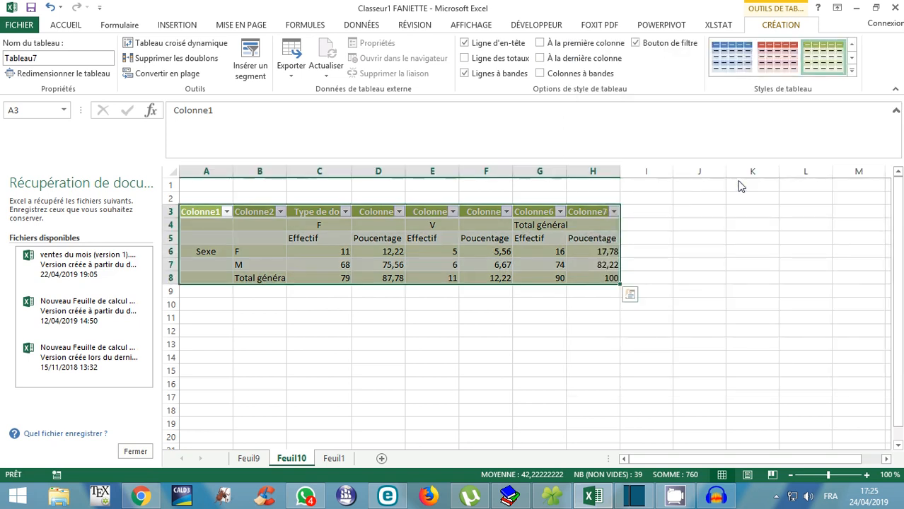
click(493, 345)
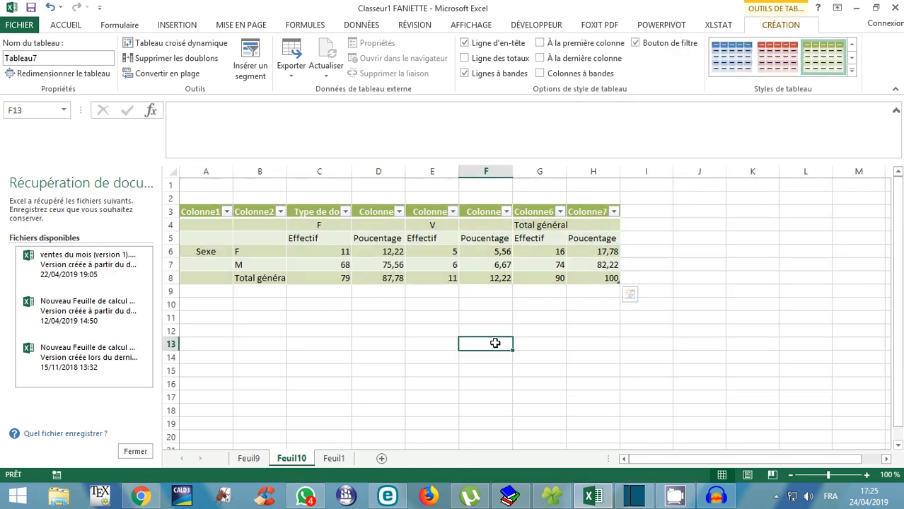
Copy the whole formatted table A3:H8, including its header row.
click(200, 212)
drag(201, 212, 607, 280)
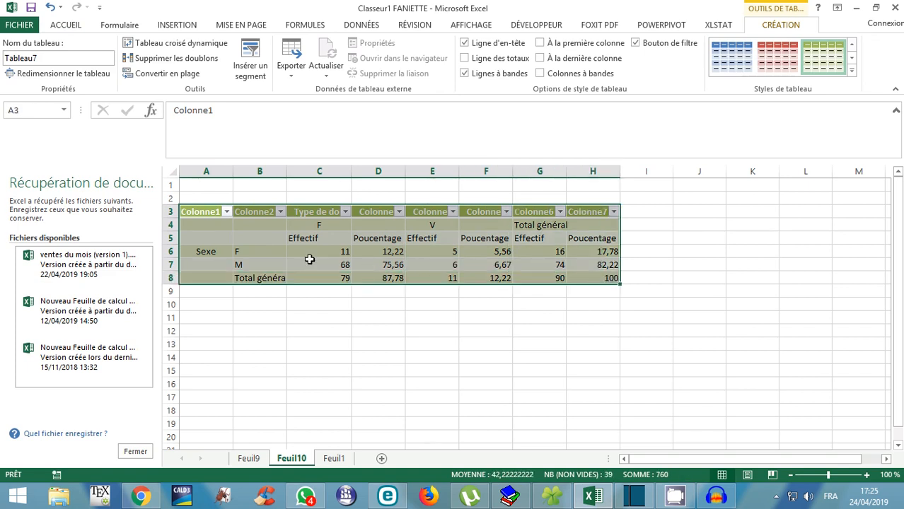
right_click(260, 235)
click(301, 206)
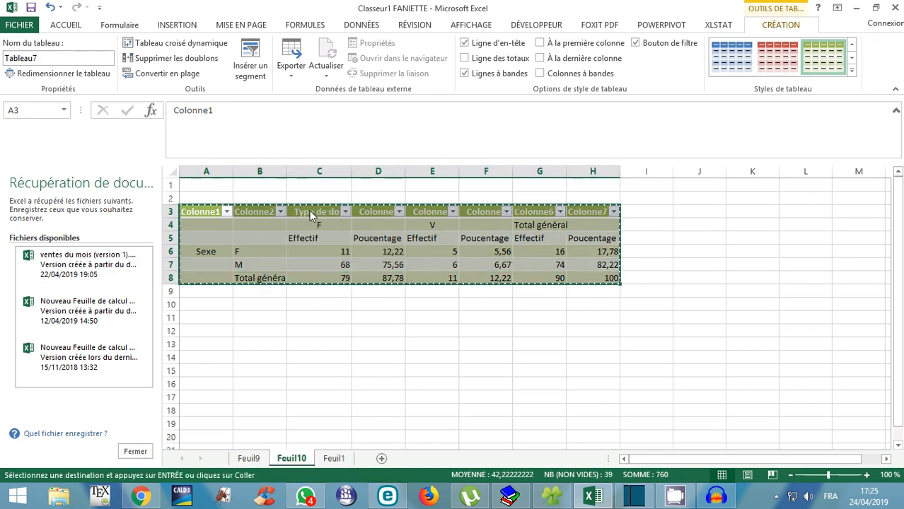